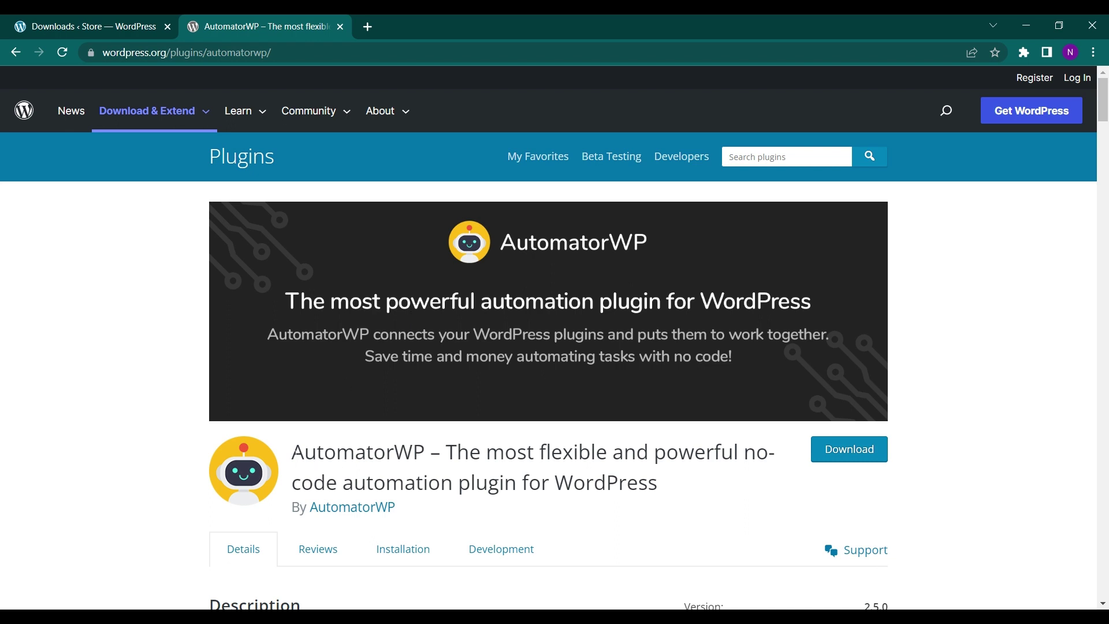
# Step: Highlight the AutomatorWP title and read down the plugin's description
pyautogui.moveTo(291, 453); pyautogui.dragTo(424, 459)
pyautogui.scroll(-3, 186, 487)
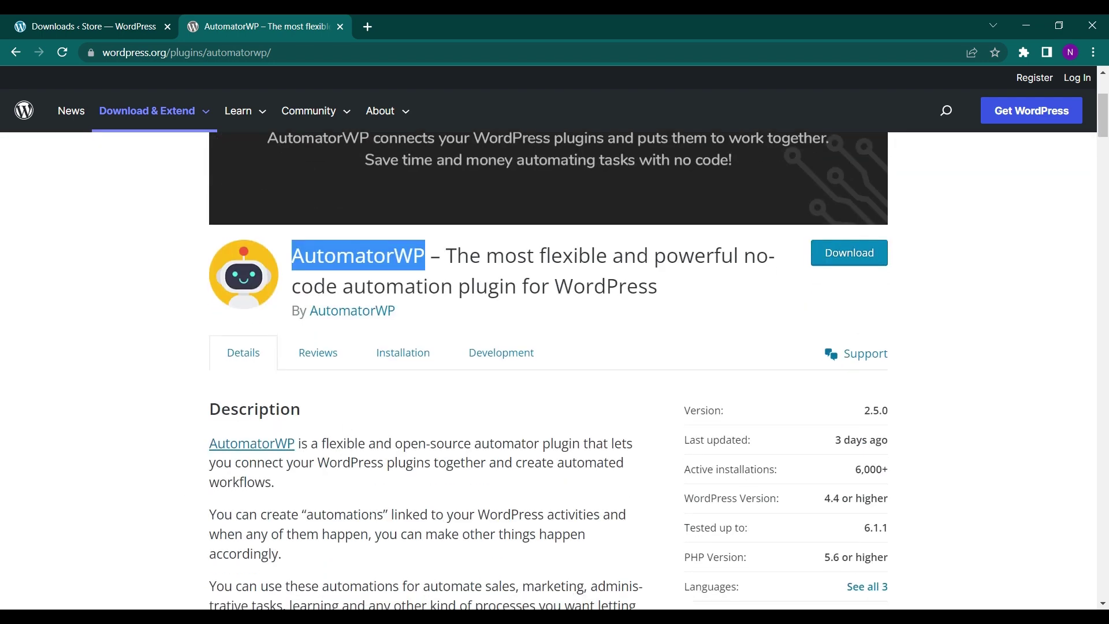
pyautogui.scroll(-1, 548, 370)
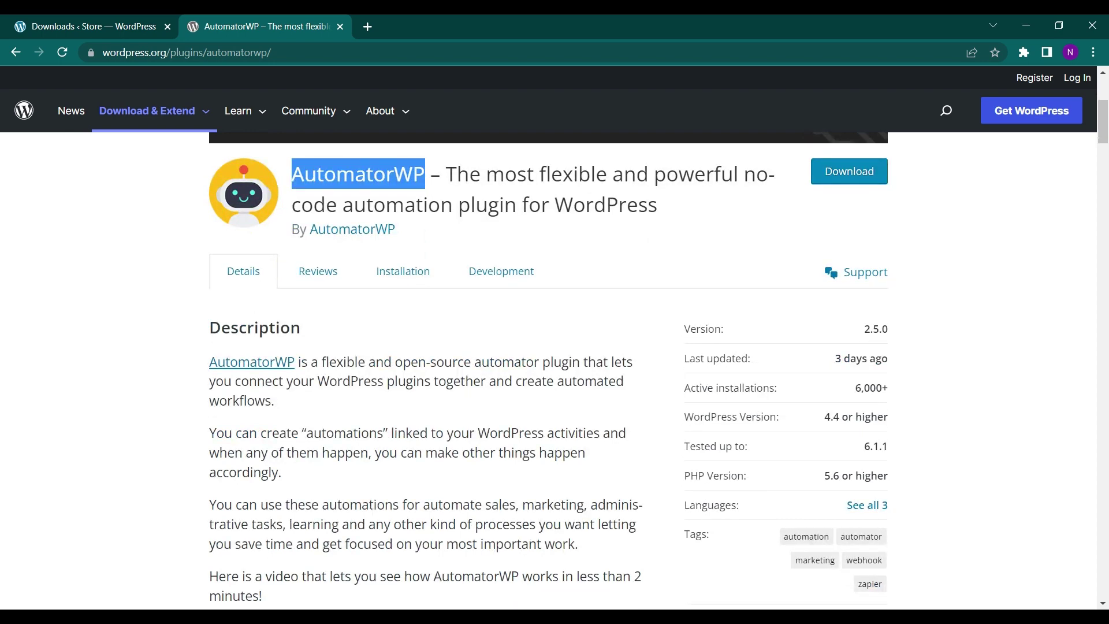
pyautogui.click(55, 16)
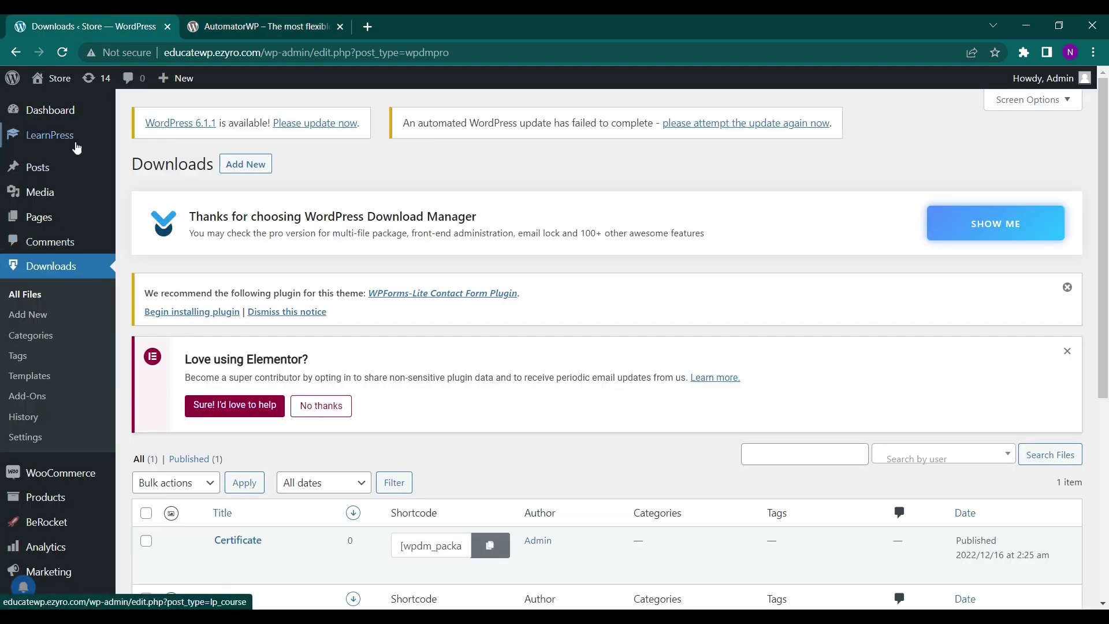
pyautogui.moveTo(68, 143)
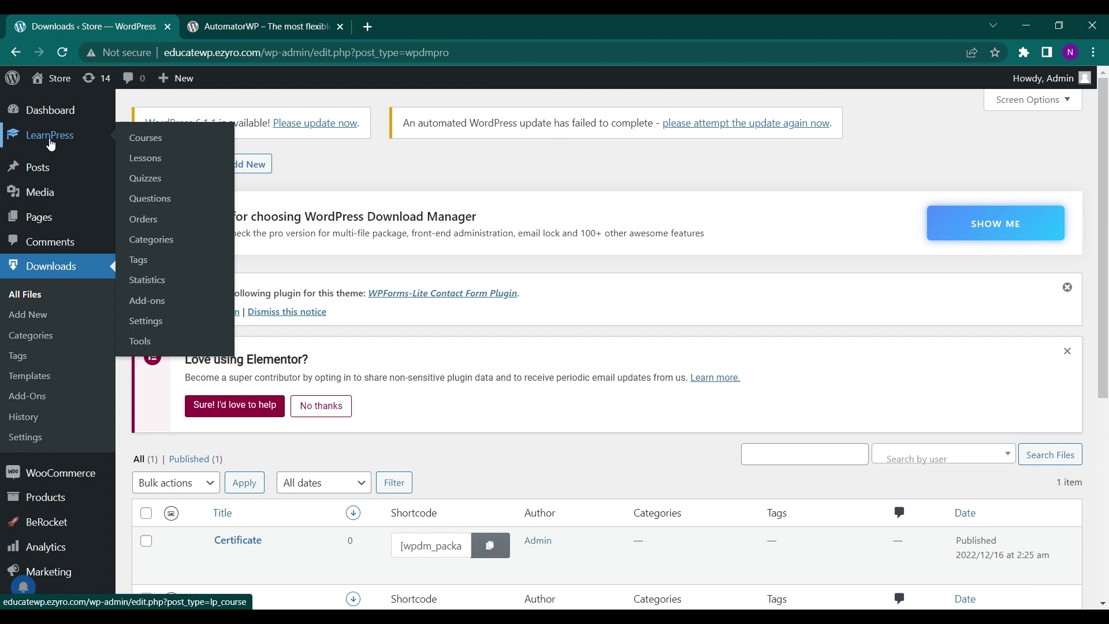
# Step: Return to the AutomatorWP plugin page and read through its description
pyautogui.click(254, 26)
pyautogui.scroll(-3, 411, 437)
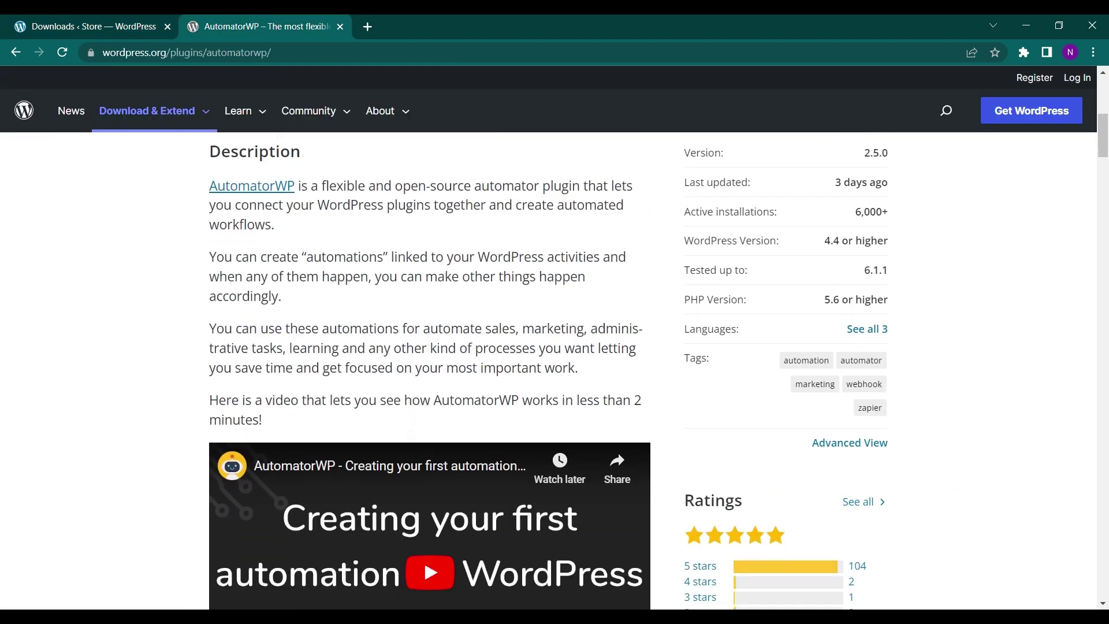
pyautogui.scroll(-10, 411, 437)
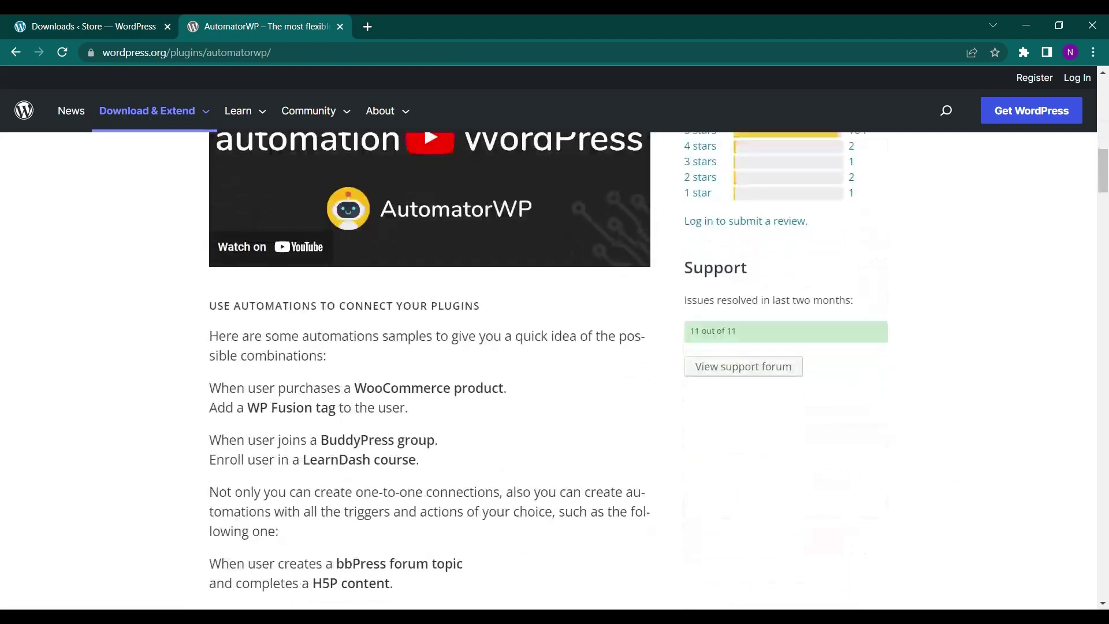
pyautogui.scroll(-1, 466, 359)
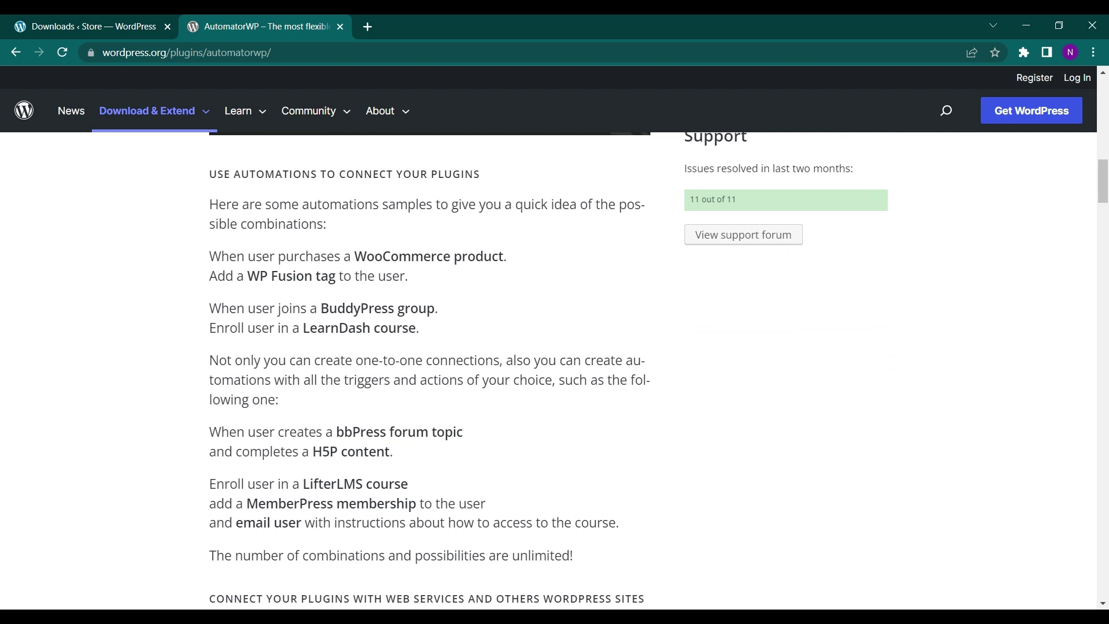
pyautogui.scroll(-1, 355, 354)
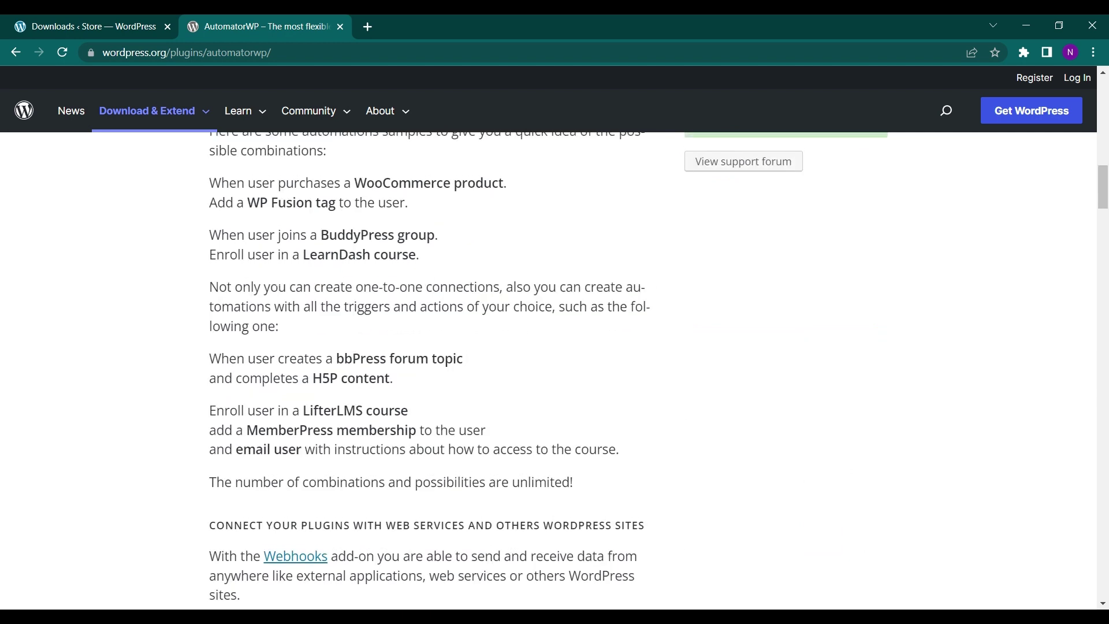
pyautogui.scroll(1, 342, 292)
pyautogui.scroll(-1, 426, 283)
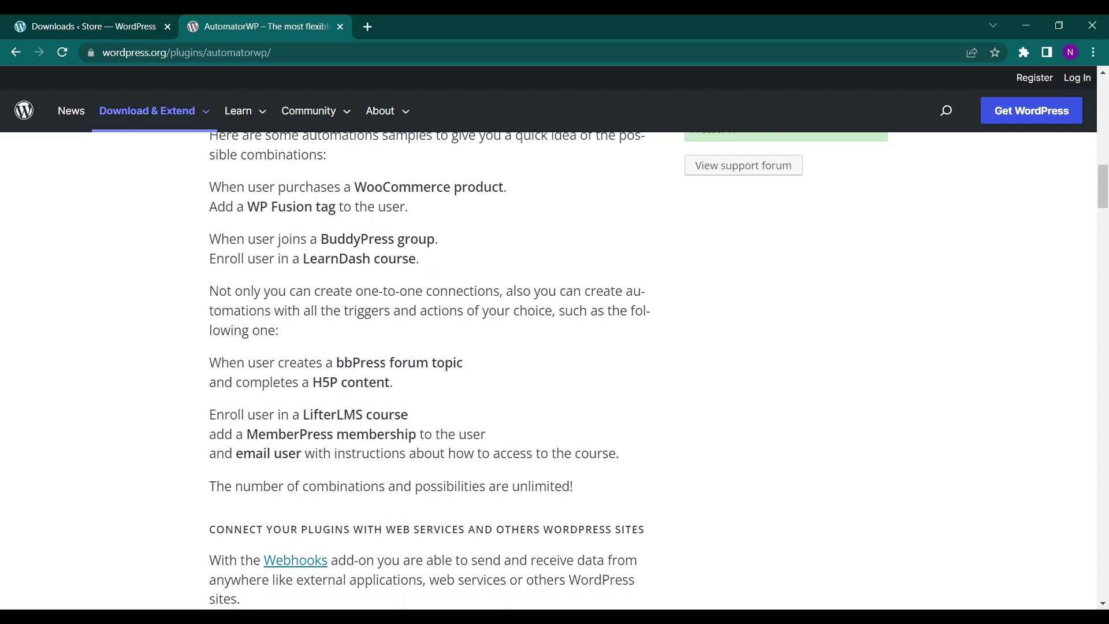
# Step: Highlight 'bbPress' in the automation examples and follow the Webhooks add-on link
pyautogui.moveTo(386, 363); pyautogui.dragTo(336, 363)
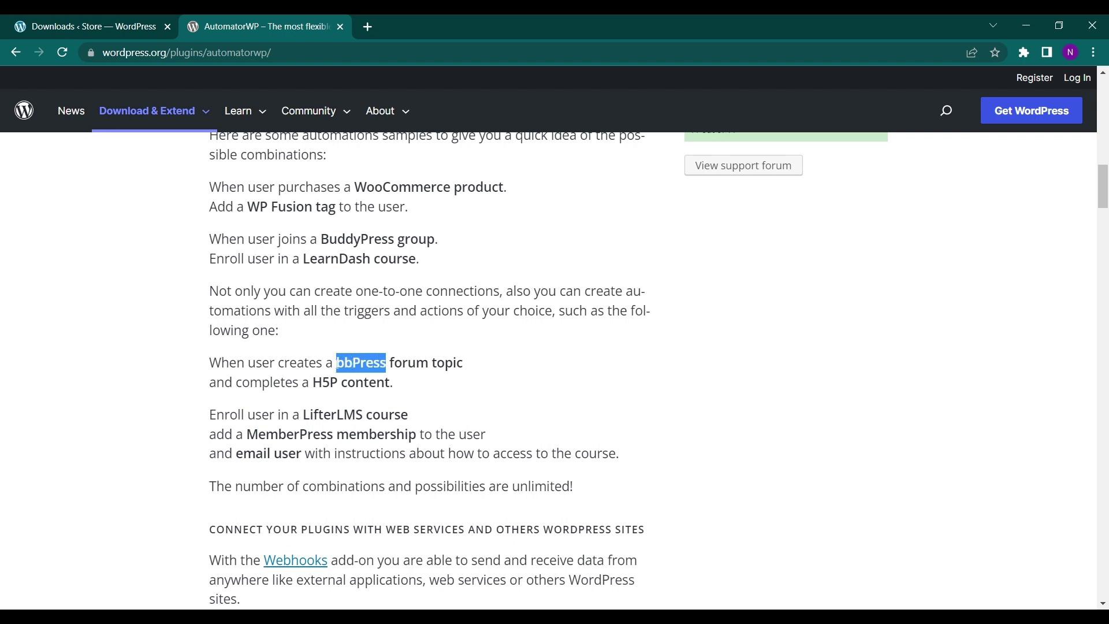
pyautogui.click(285, 404)
pyautogui.scroll(-5, 289, 346)
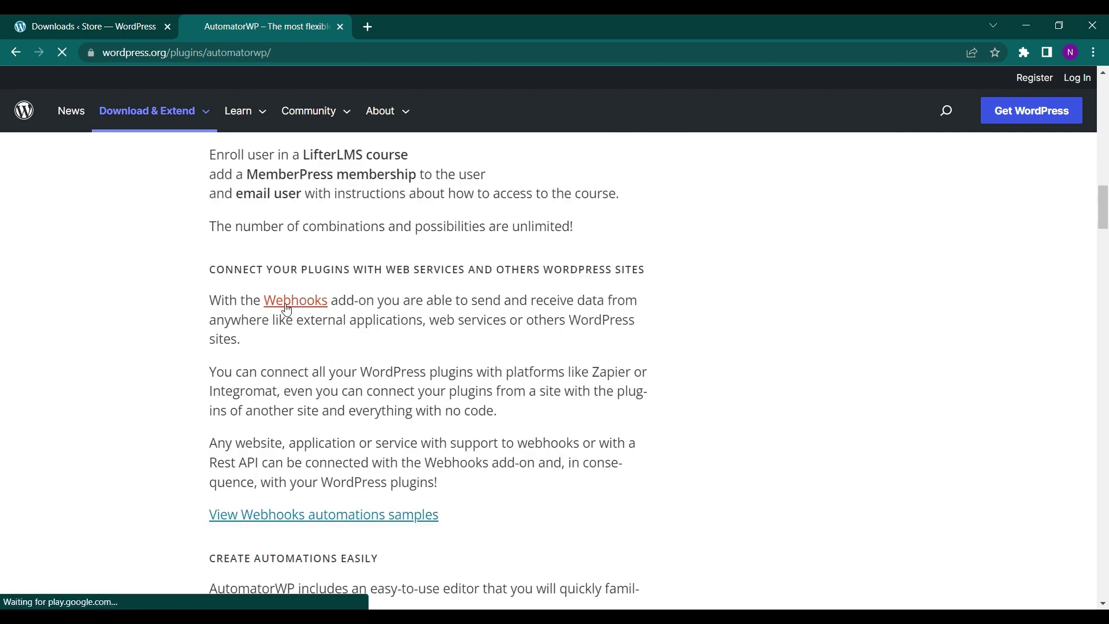
pyautogui.press('Tab')
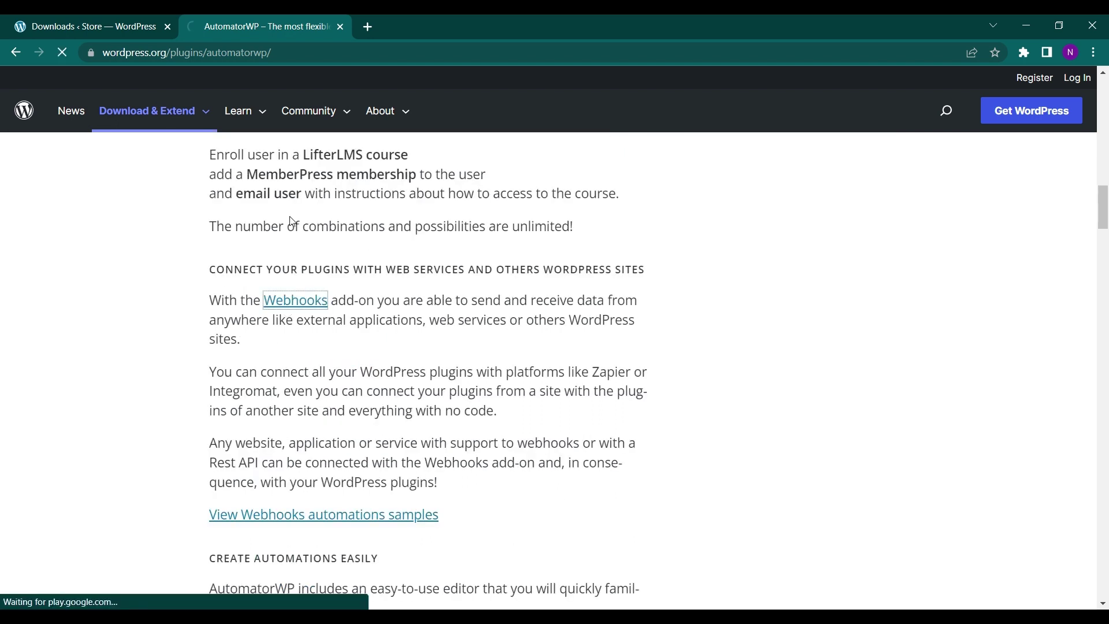
pyautogui.click(302, 311)
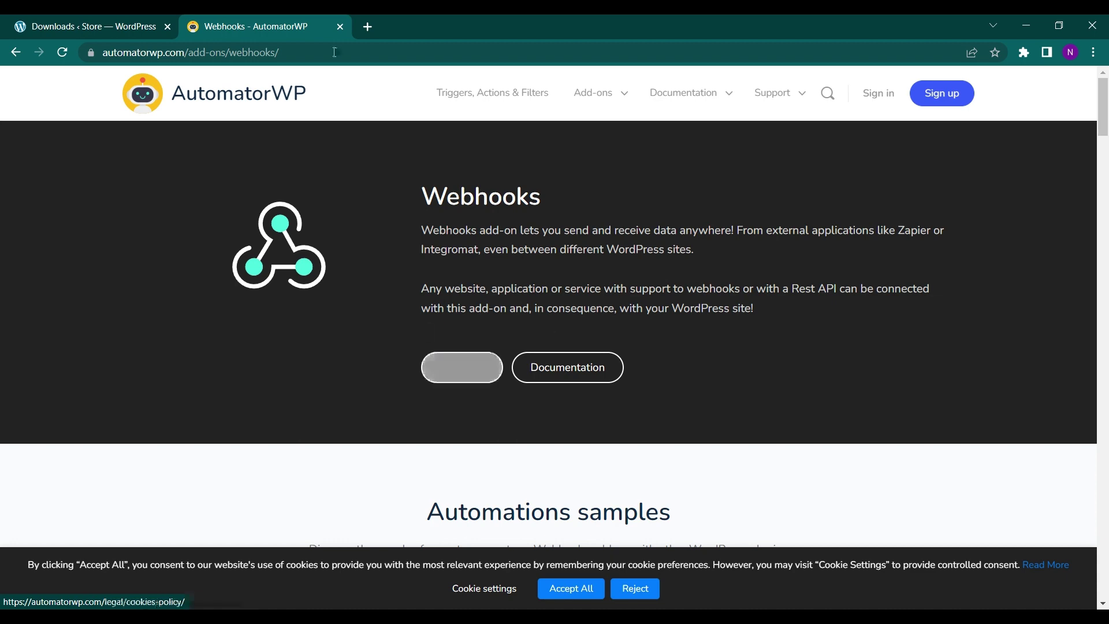
pyautogui.click(14, 52)
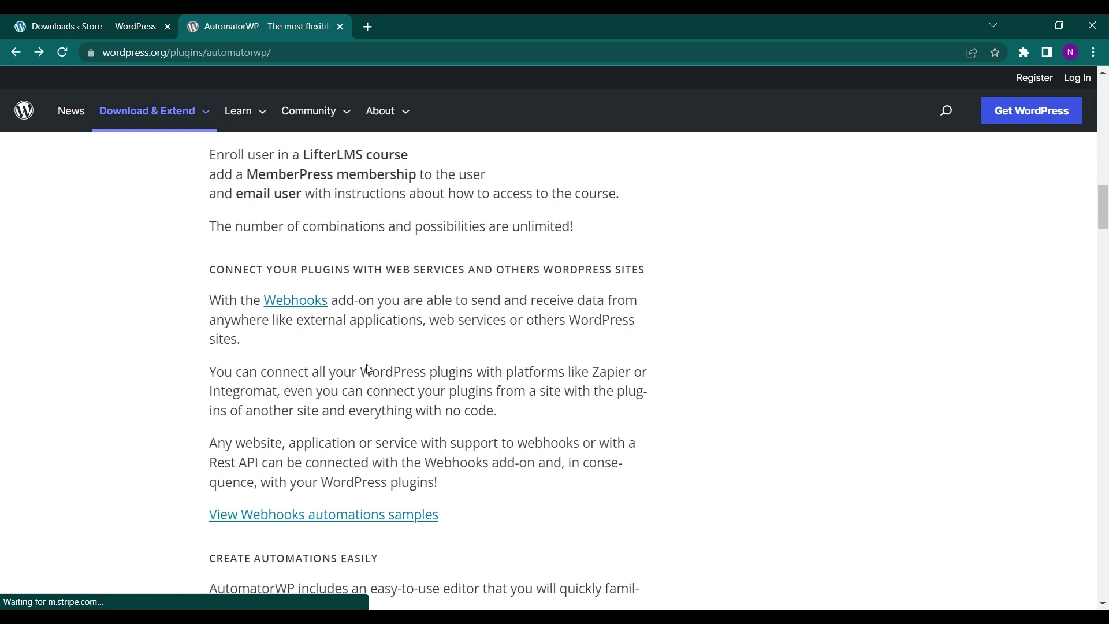
pyautogui.scroll(-1, 371, 479)
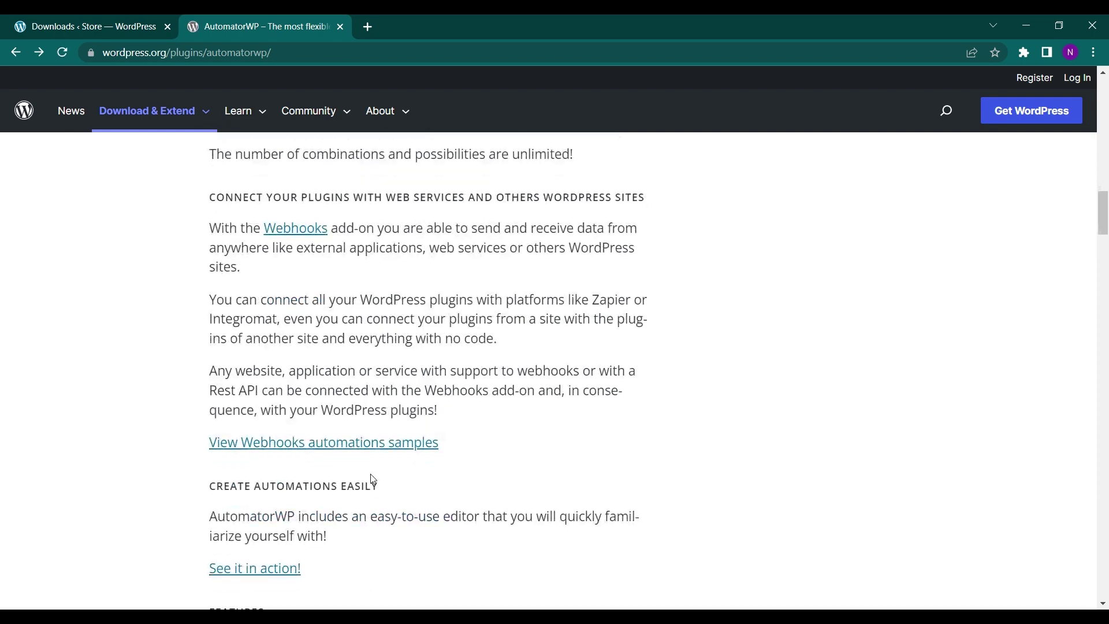
pyautogui.scroll(-2, 373, 478)
pyautogui.scroll(15, 373, 479)
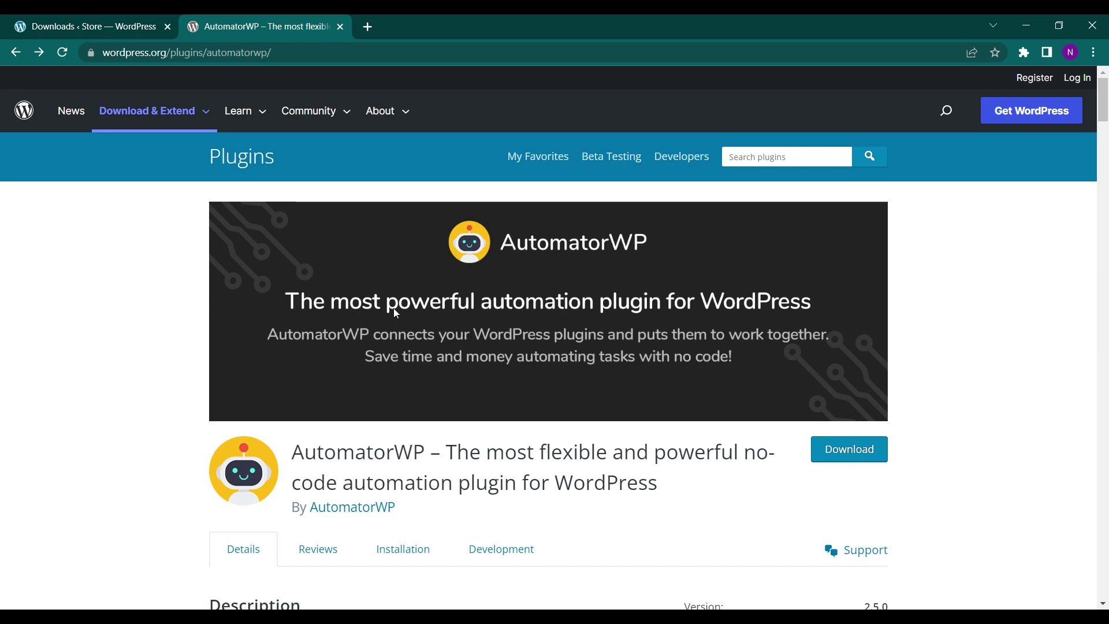
# Step: Go to the Add New Plugins page in the store's admin area
pyautogui.click(113, 22)
pyautogui.scroll(-3, 26, 456)
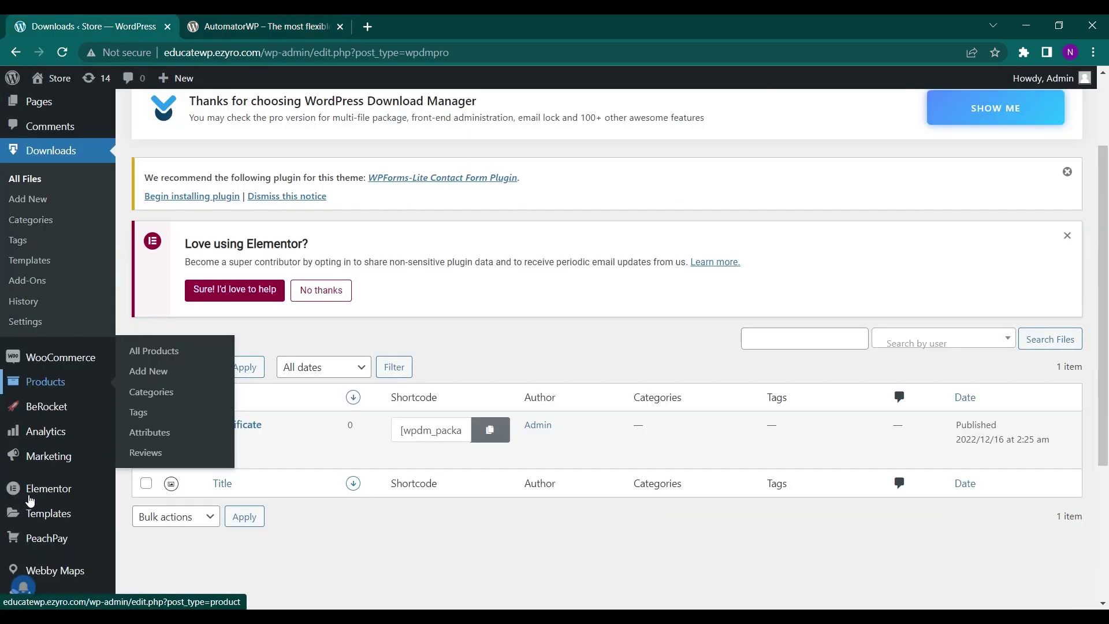
pyautogui.moveTo(34, 530)
pyautogui.scroll(-3, 34, 530)
pyautogui.click(153, 478)
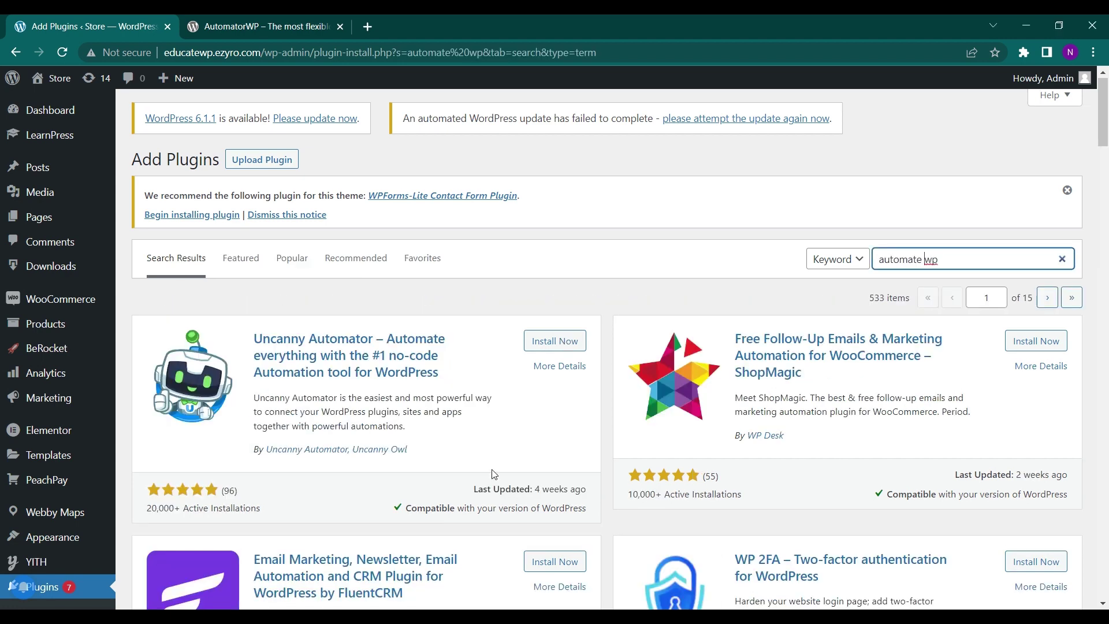
# Step: Find AutomatorWP in the 'automate wp' search results and install it
pyautogui.scroll(-4, 494, 474)
pyautogui.scroll(-2, 494, 474)
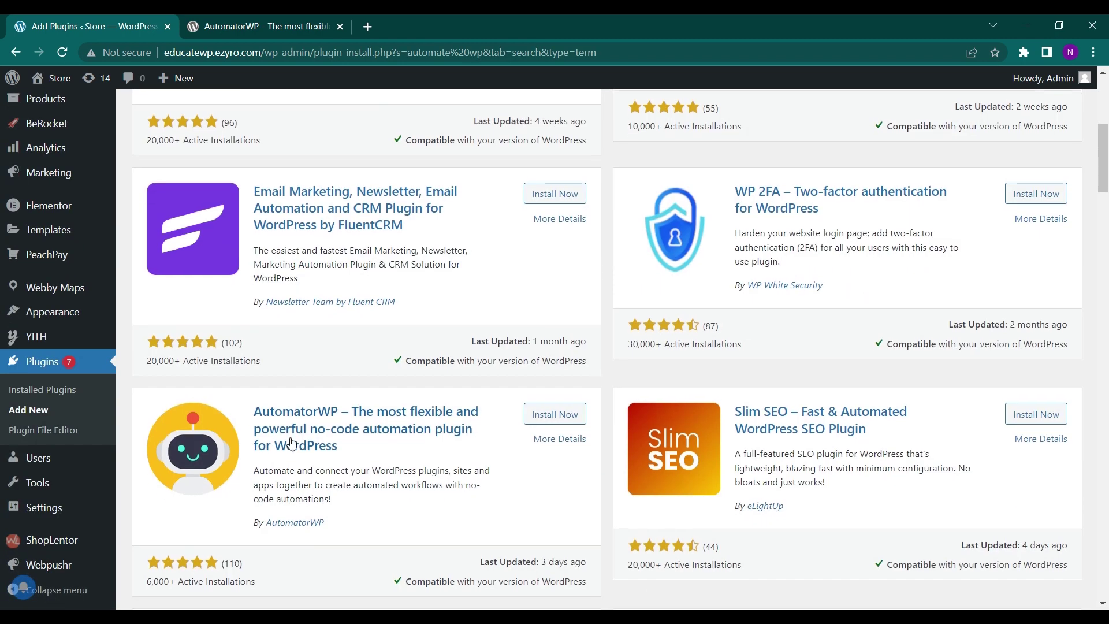
pyautogui.scroll(-2, 254, 459)
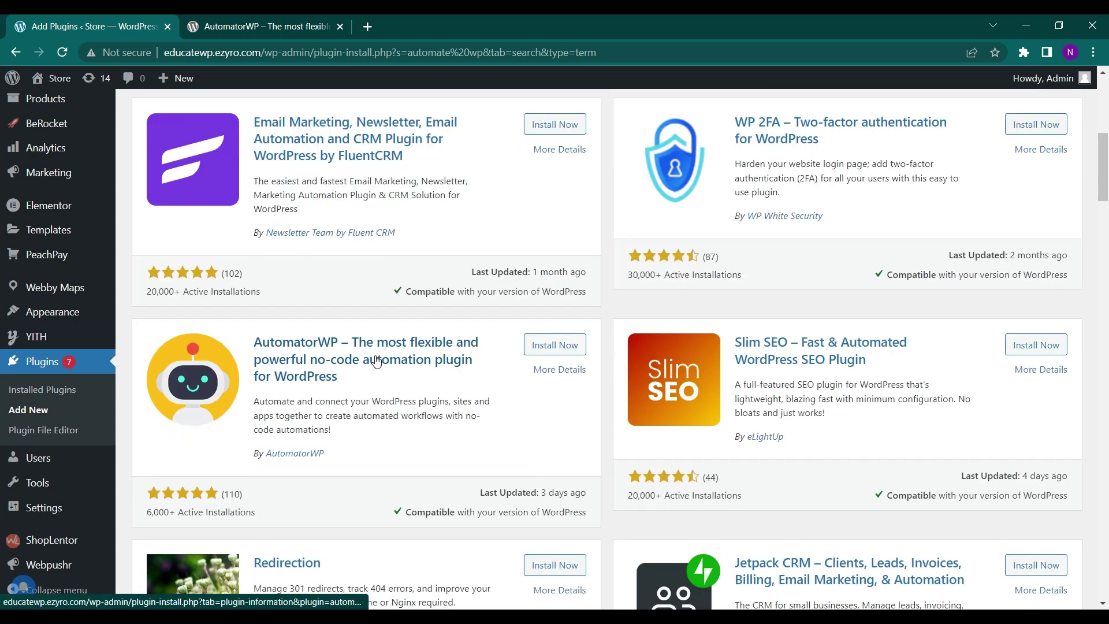
pyautogui.scroll(1, 345, 352)
pyautogui.scroll(3, 345, 353)
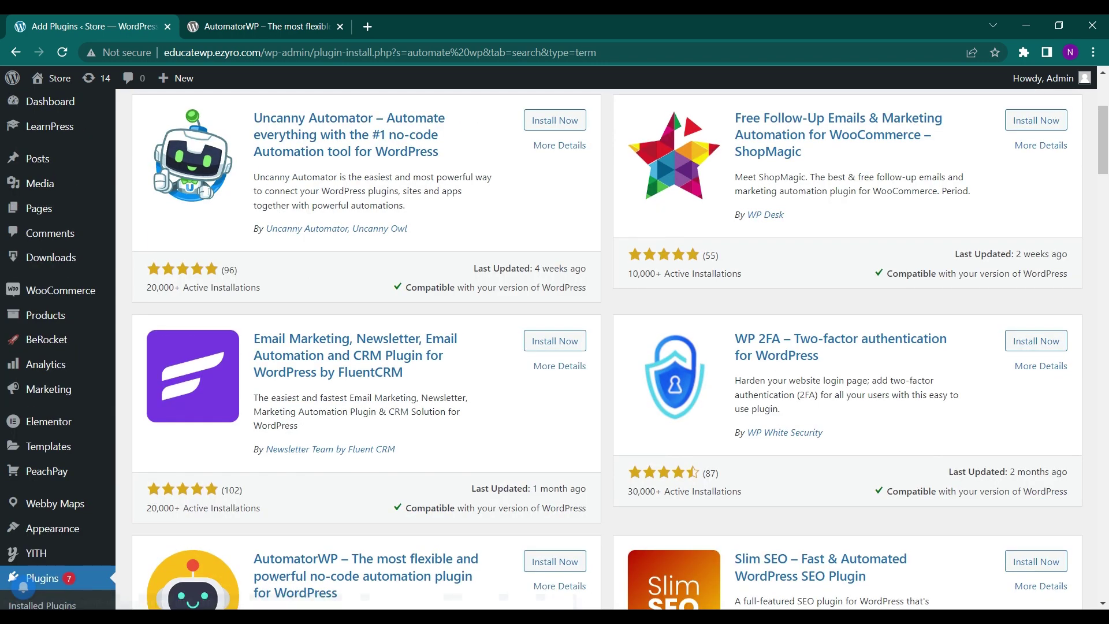
pyautogui.scroll(-1, 346, 135)
pyautogui.scroll(1, 185, 253)
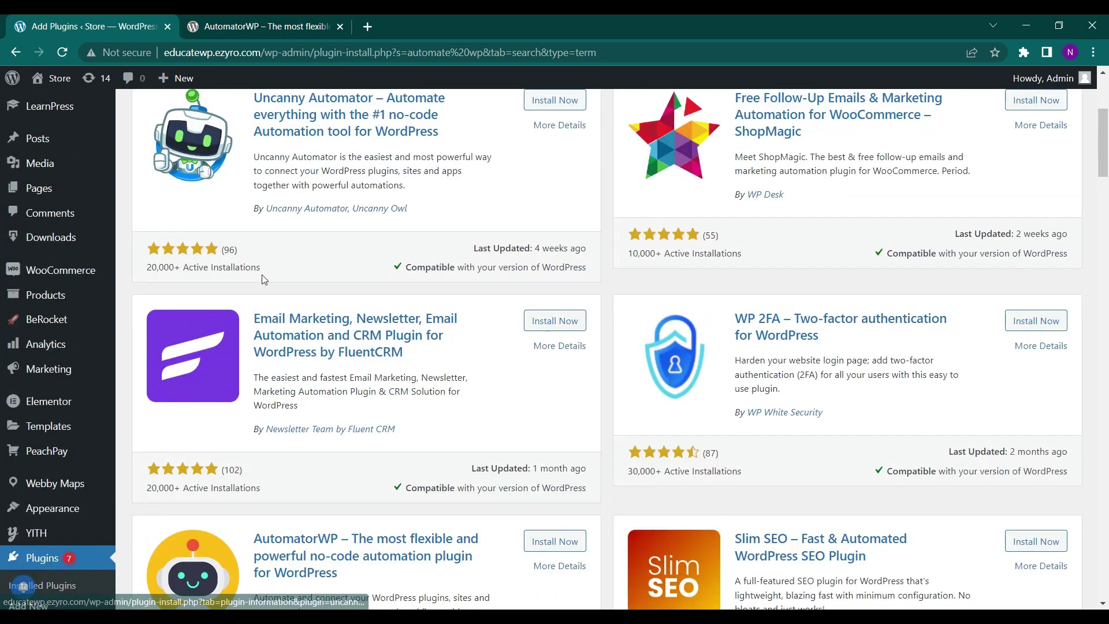
pyautogui.scroll(-3, 262, 275)
pyautogui.click(563, 348)
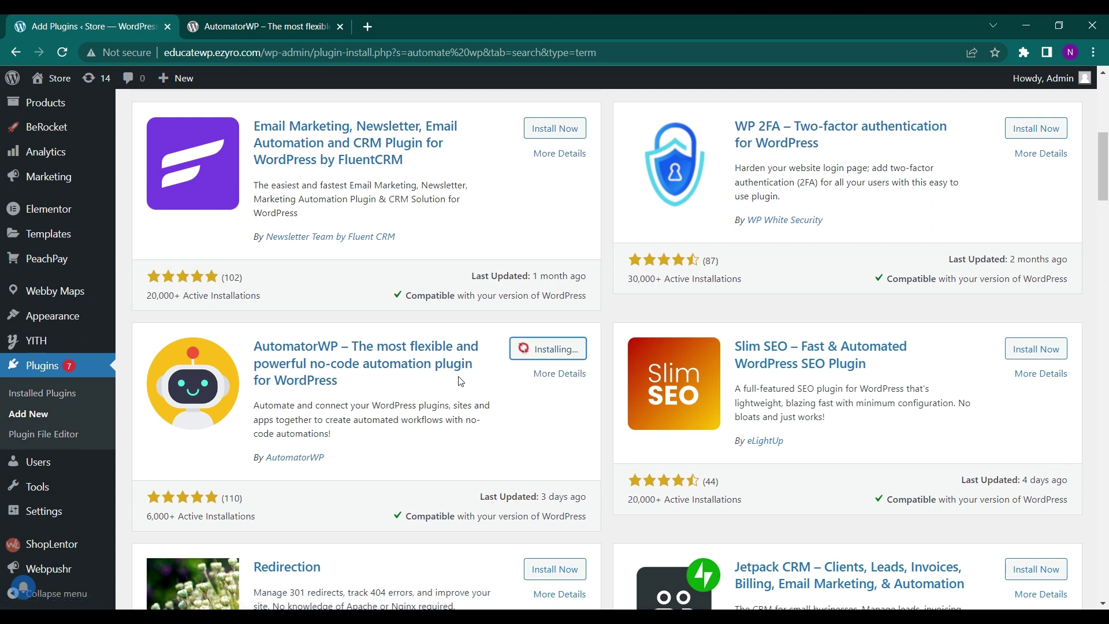
# Step: Activate the newly installed AutomatorWP plugin on the Plugins page
pyautogui.click(549, 357)
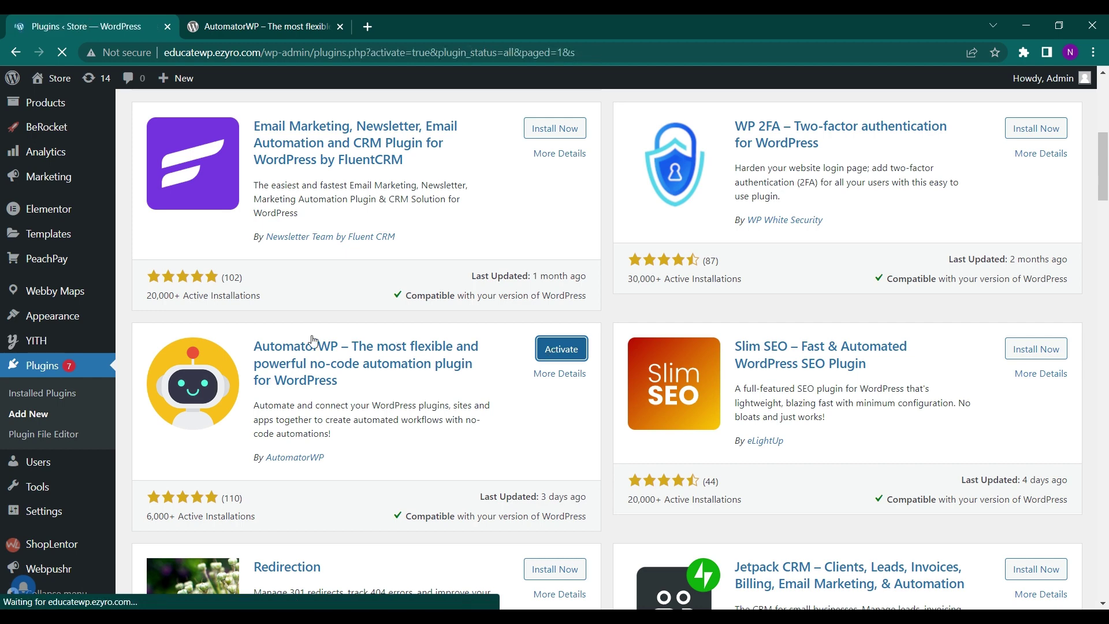
pyautogui.scroll(-3, 300, 428)
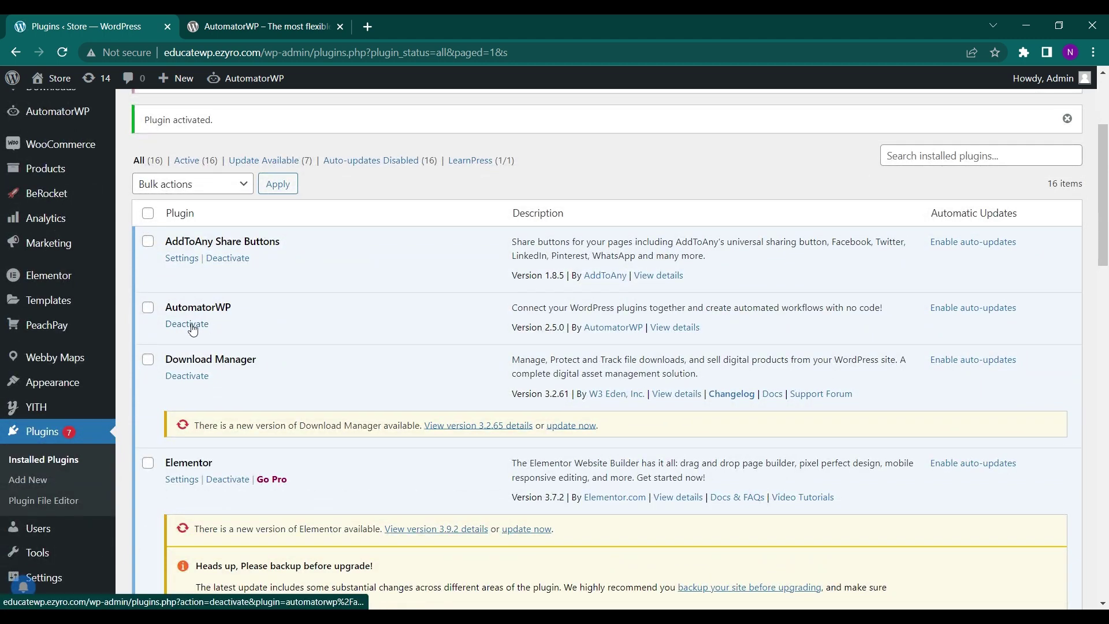
pyautogui.scroll(2, 196, 323)
pyautogui.moveTo(36, 225)
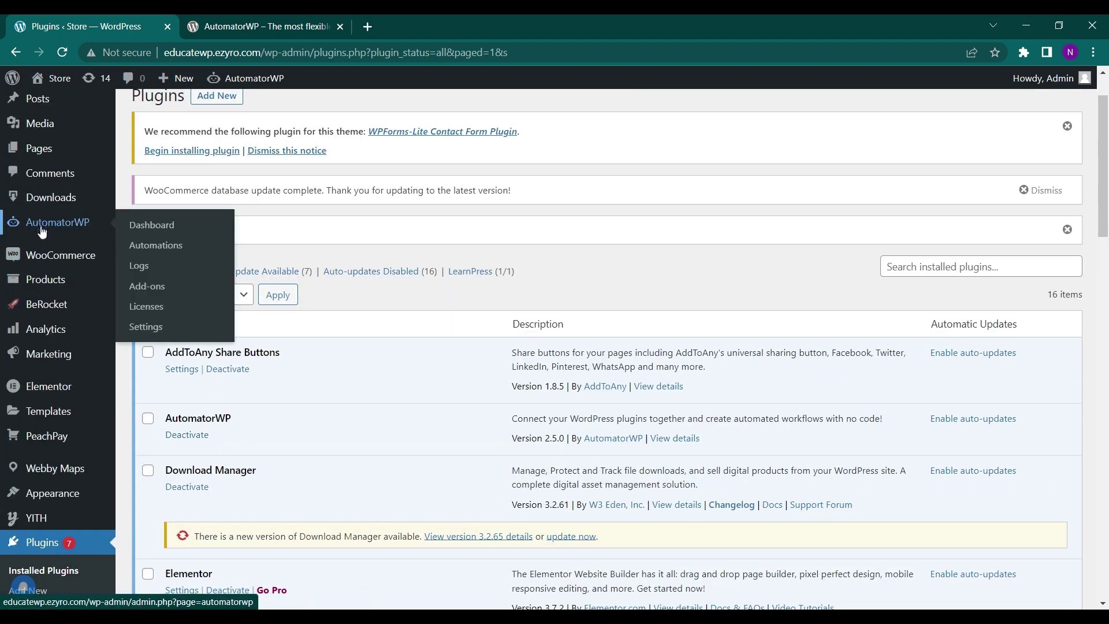
# Step: Open the AutomatorWP Dashboard and review its welcome video, Getting started and Advanced features panels
pyautogui.click(42, 230)
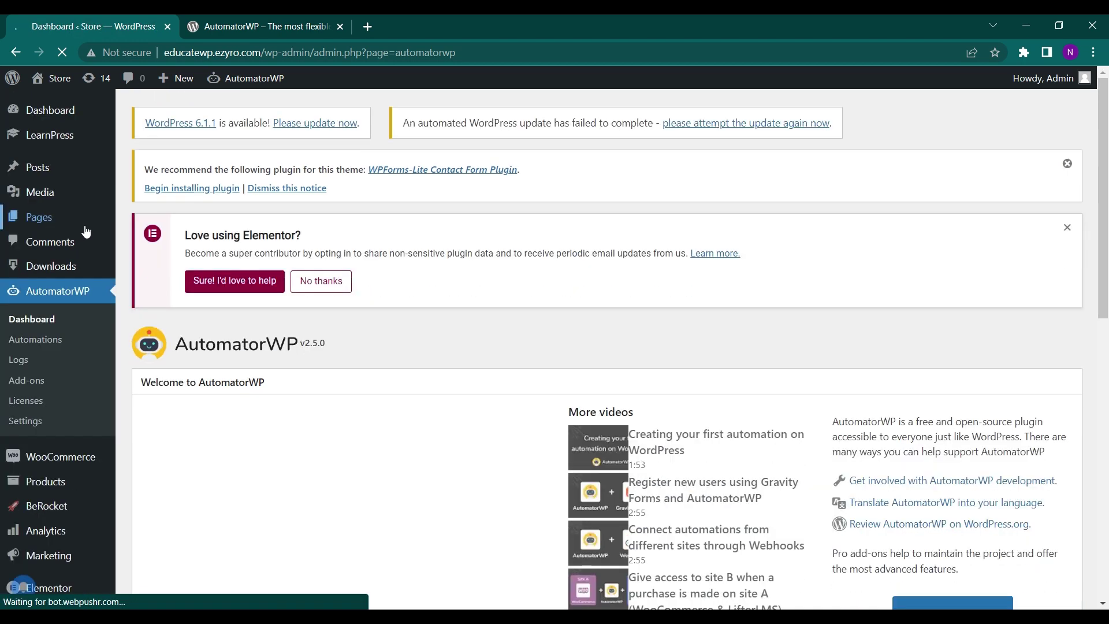
pyautogui.scroll(-2, 404, 217)
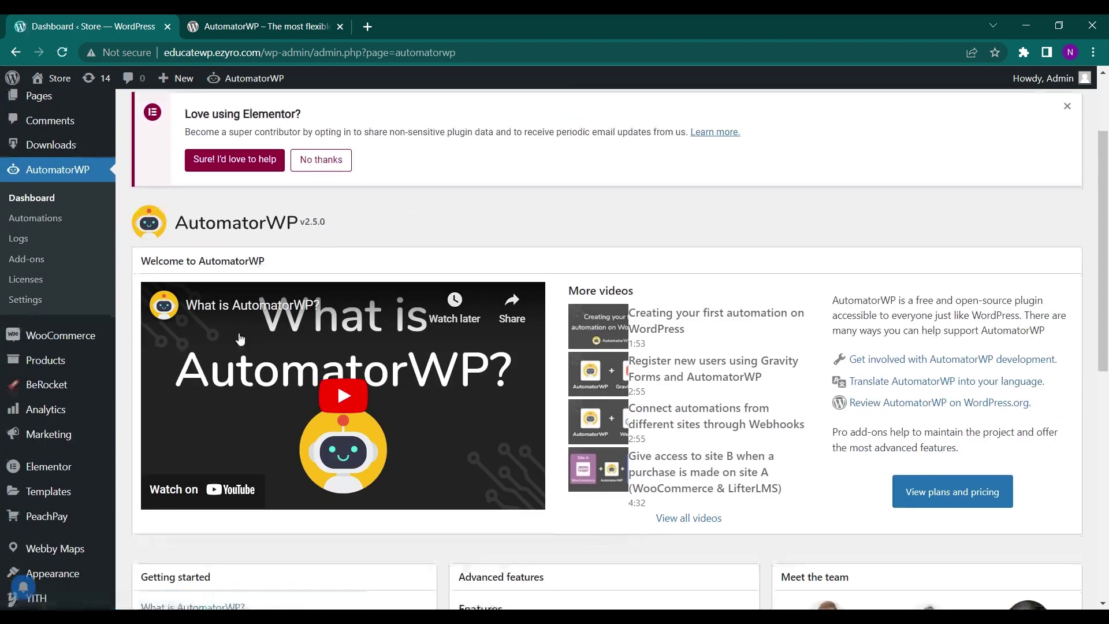
pyautogui.scroll(-2, 288, 430)
pyautogui.scroll(1, 289, 429)
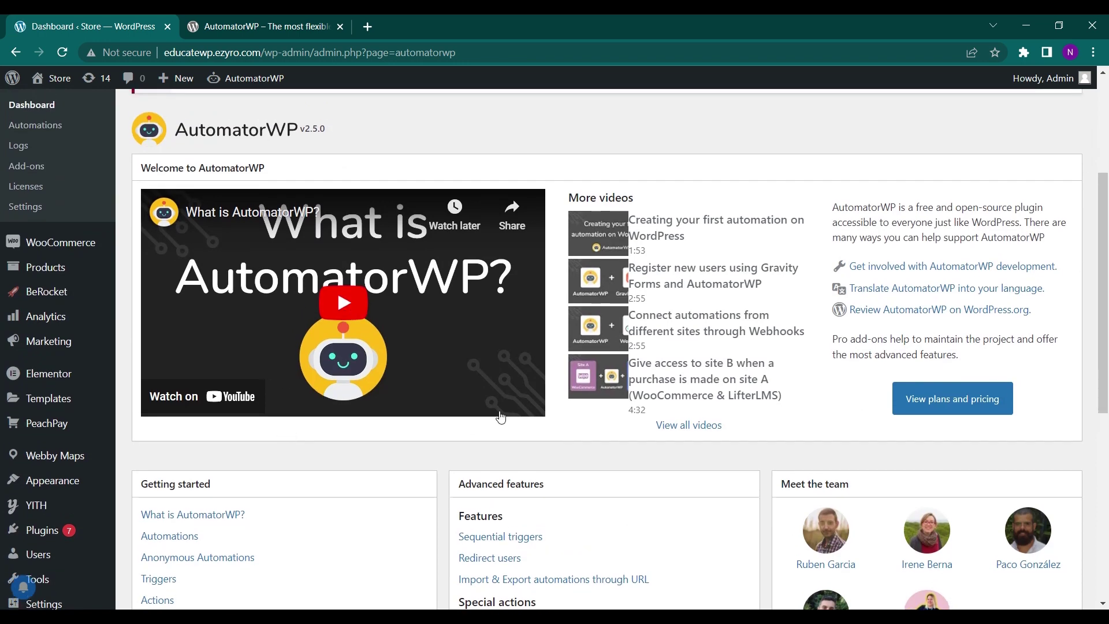
pyautogui.scroll(-3, 500, 416)
pyautogui.scroll(2, 500, 415)
pyautogui.scroll(-4, 501, 415)
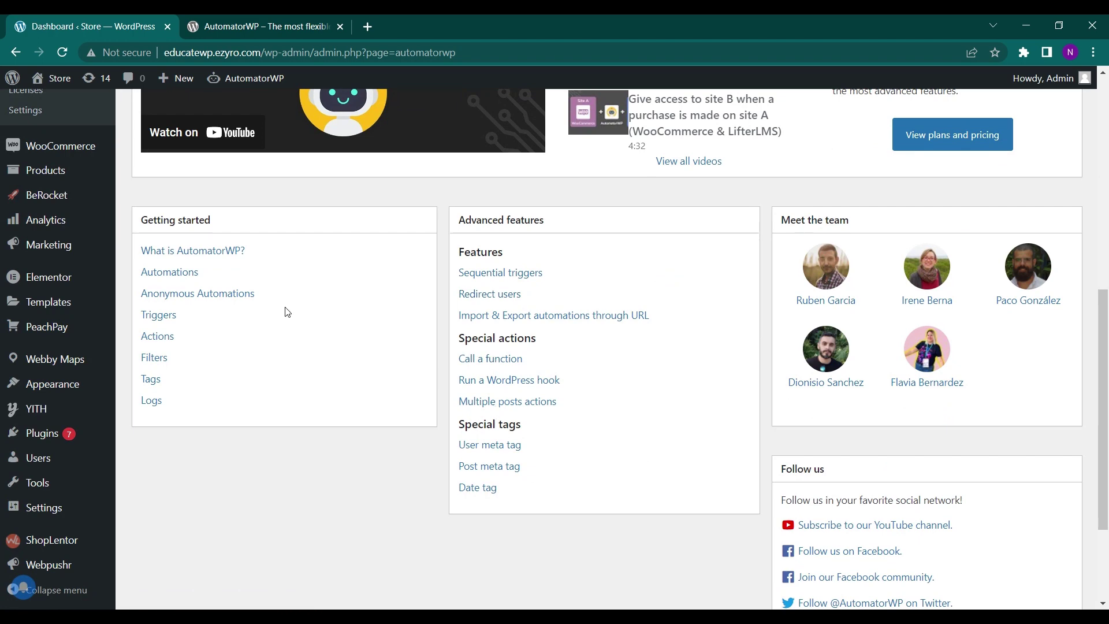
pyautogui.scroll(2, 287, 311)
pyautogui.scroll(3, 65, 227)
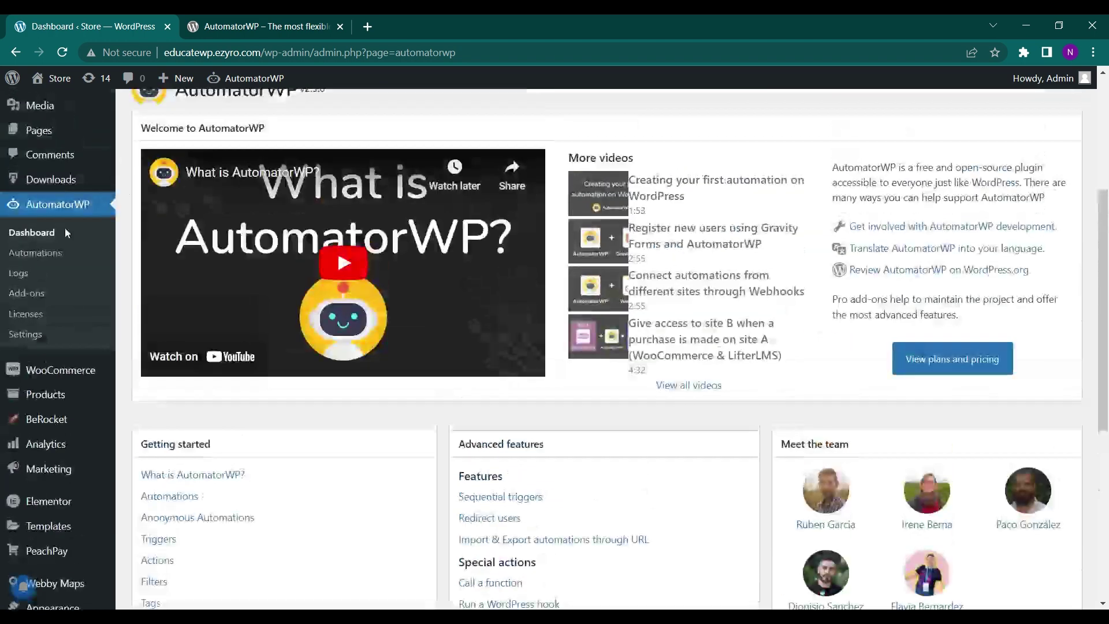
# Step: Go to the AutomatorWP Automations list and start a new automation
pyautogui.click(36, 247)
pyautogui.scroll(-2, 372, 391)
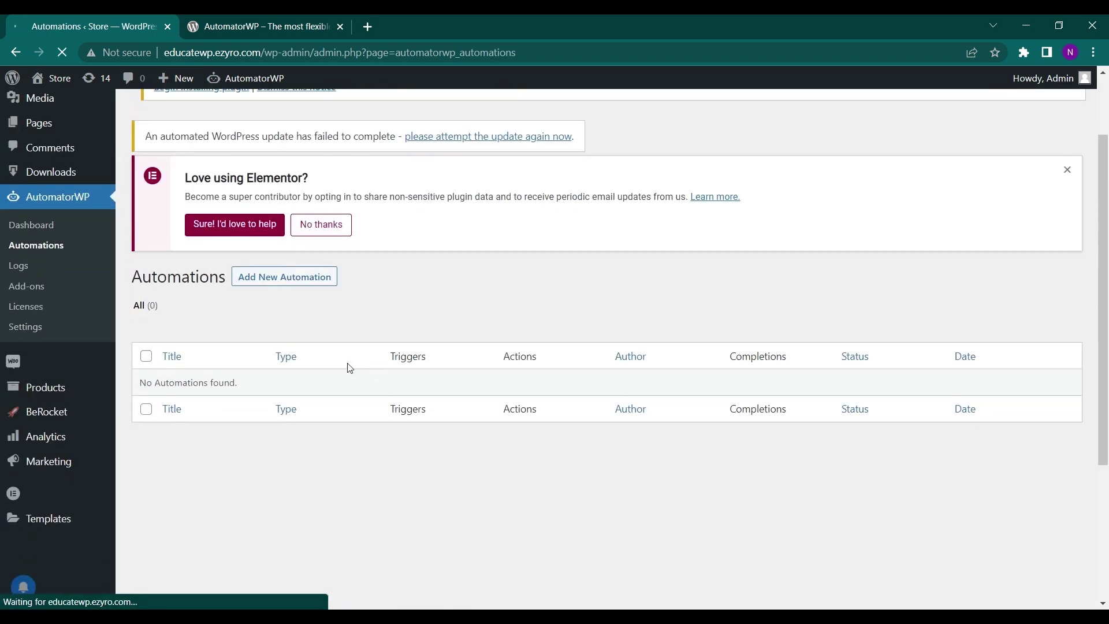
pyautogui.click(243, 282)
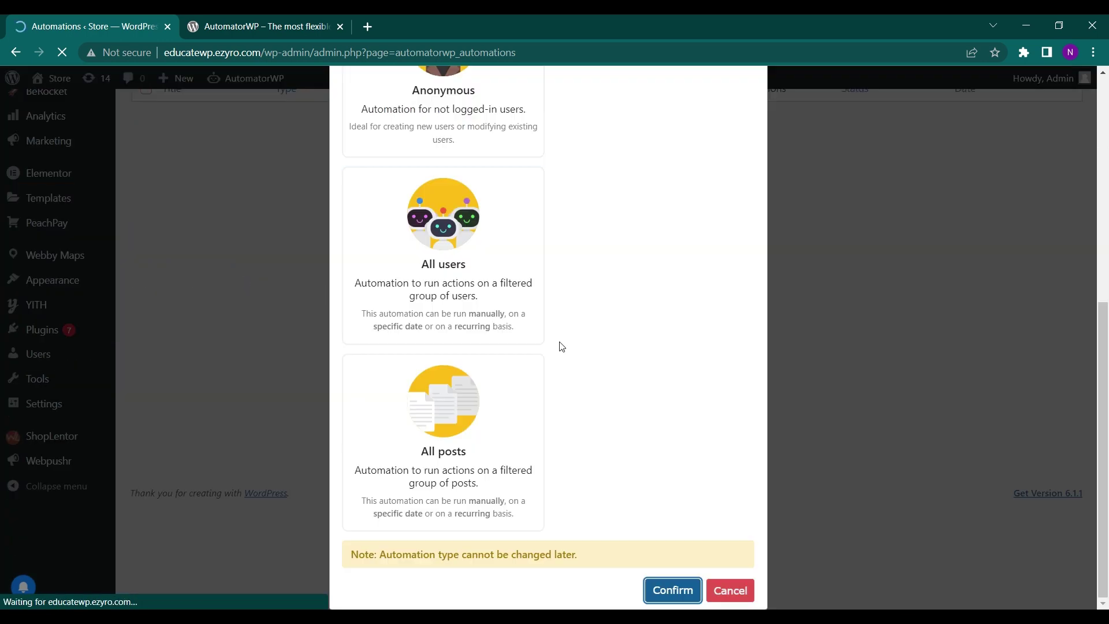
pyautogui.scroll(5, 683, 359)
pyautogui.scroll(-1, 682, 358)
# Step: Choose the Logged-in automation type and confirm it
pyautogui.click(525, 381)
pyautogui.scroll(-5, 525, 381)
pyautogui.scroll(5, 525, 383)
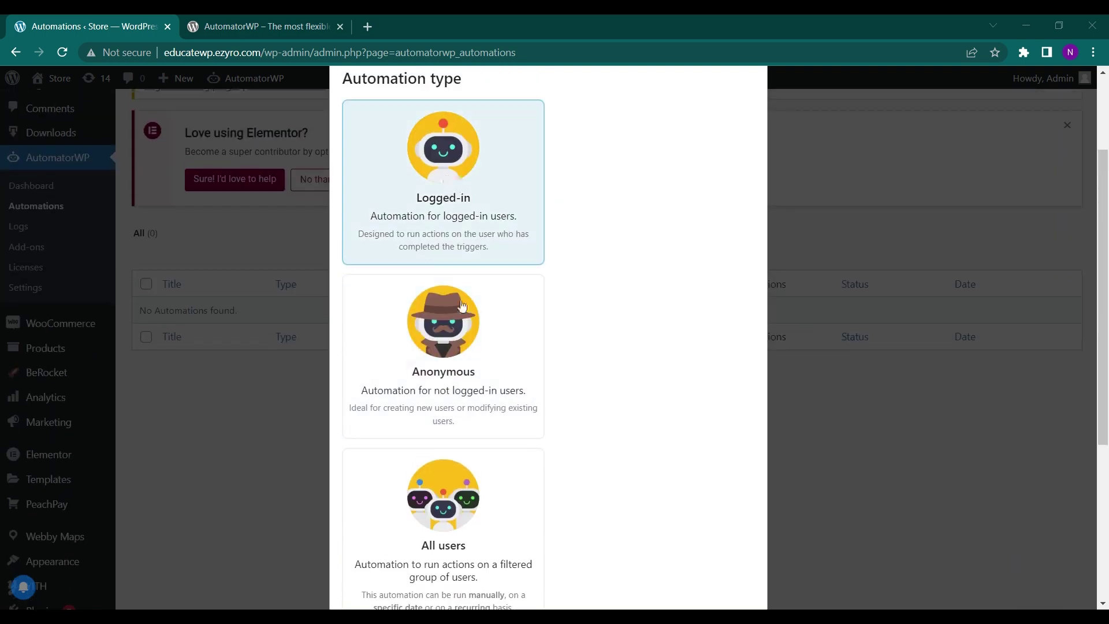
pyautogui.scroll(-5, 453, 402)
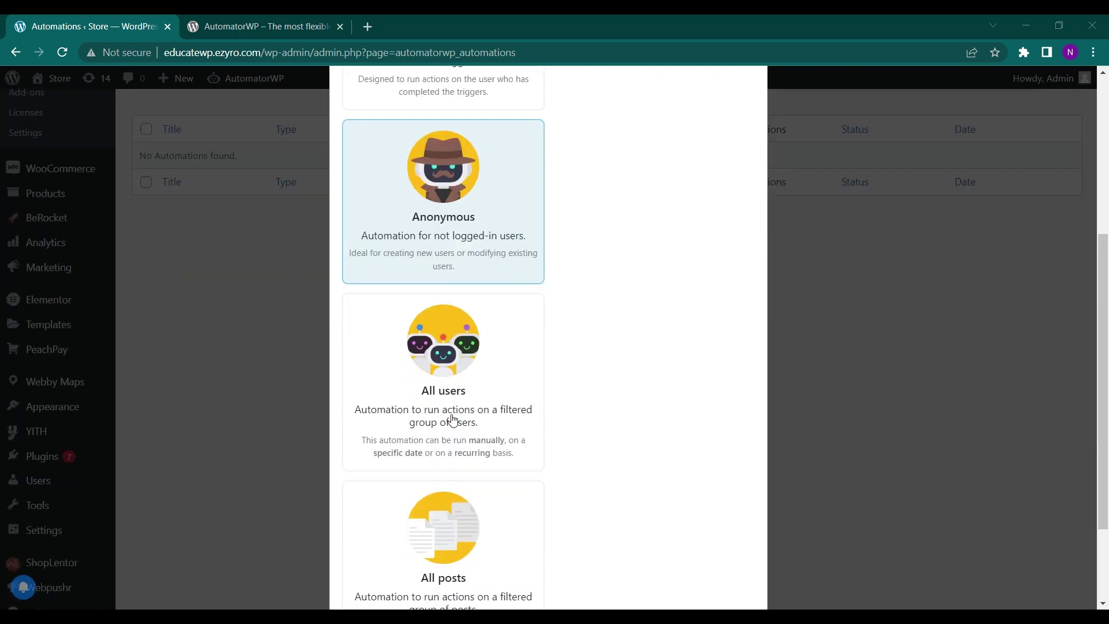
pyautogui.scroll(5, 458, 449)
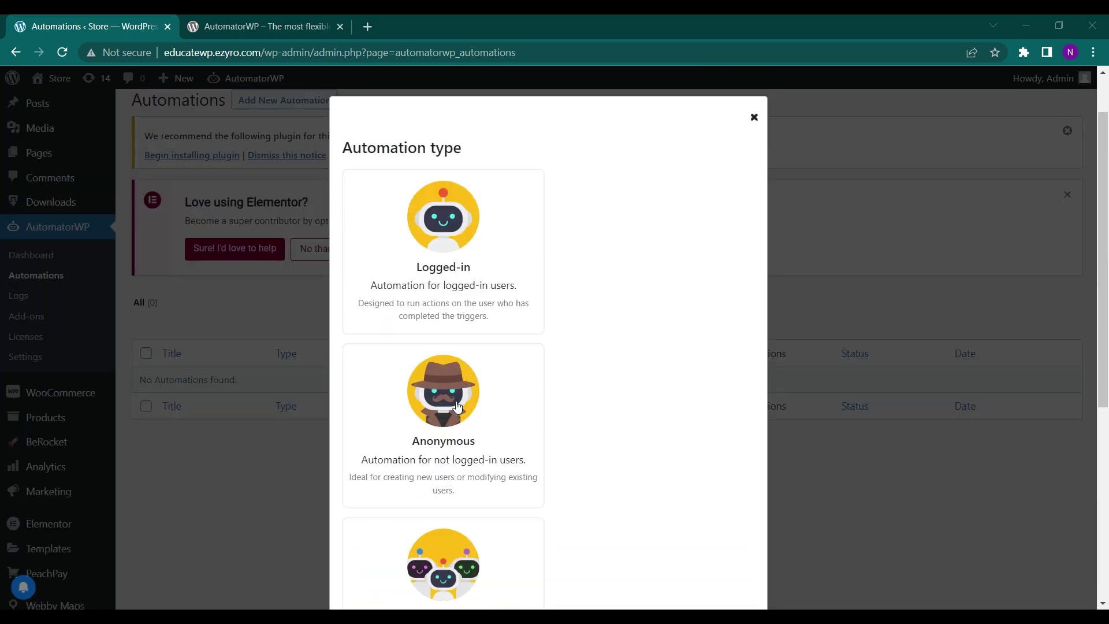
pyautogui.scroll(-1, 482, 306)
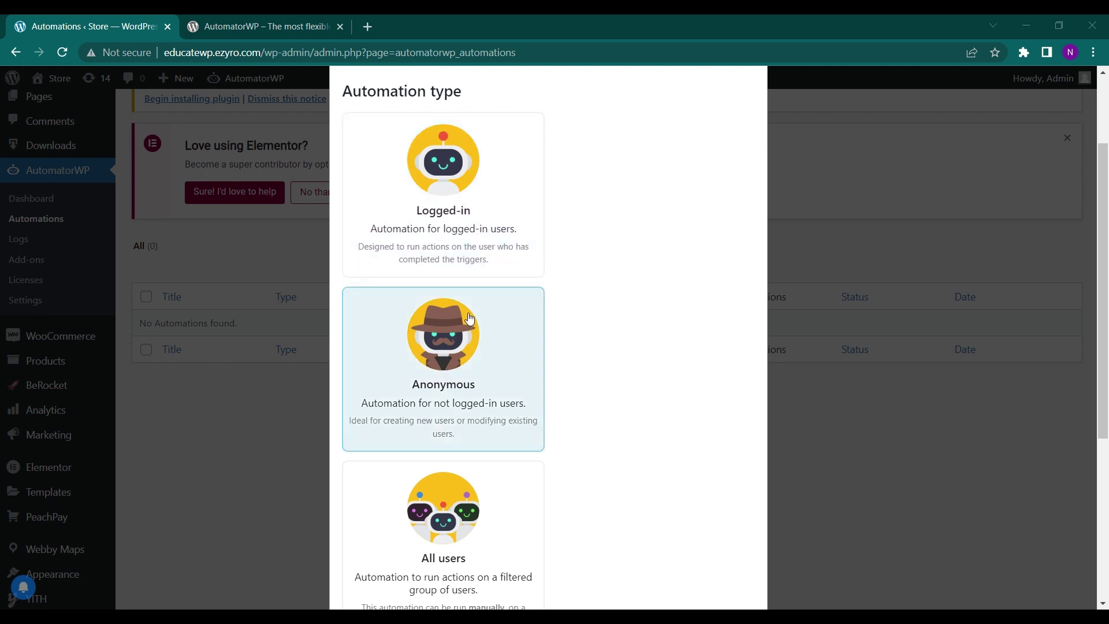
pyautogui.scroll(-1, 465, 287)
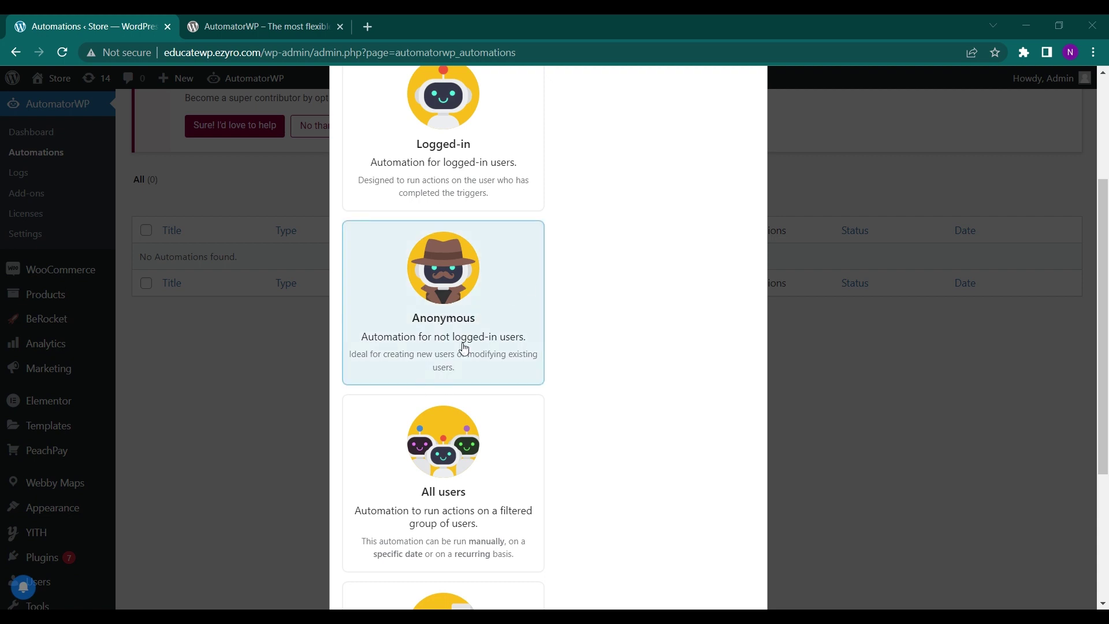
pyautogui.scroll(-1, 464, 347)
pyautogui.scroll(-1, 441, 392)
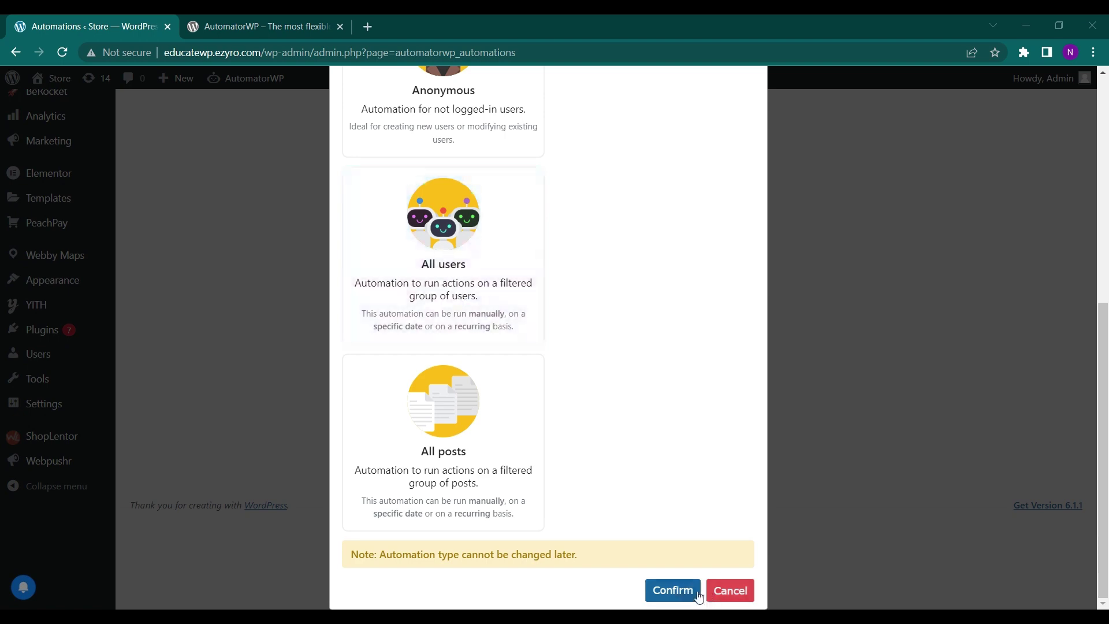
pyautogui.scroll(4, 456, 289)
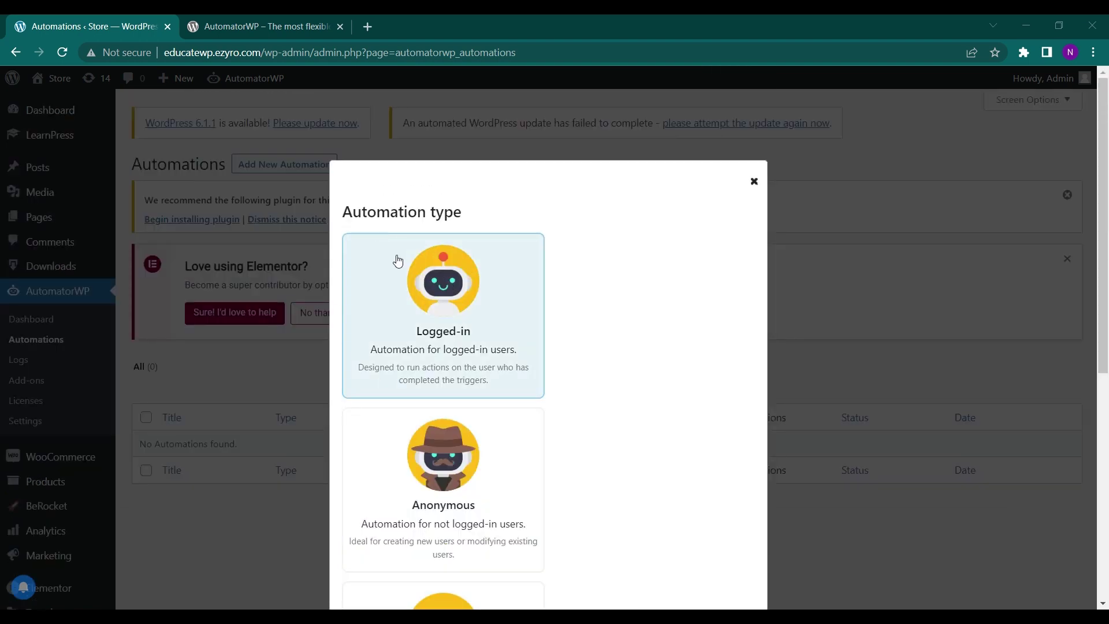
pyautogui.scroll(-5, 651, 474)
pyautogui.scroll(-2, 654, 477)
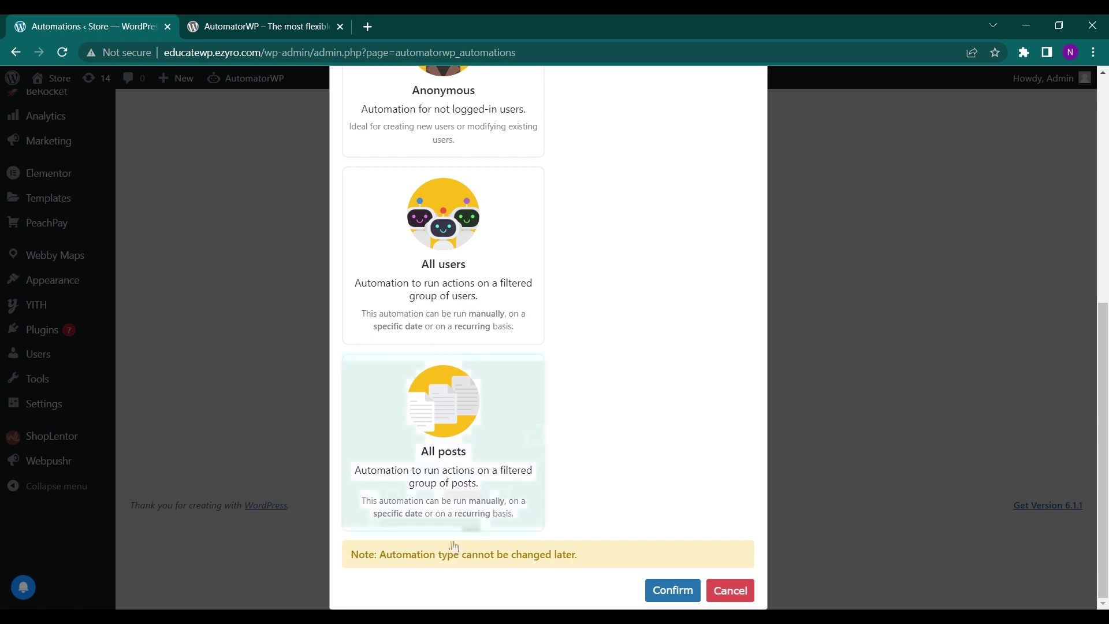
pyautogui.click(674, 590)
# Step: Enter 'Coupon gift lessons' as the automation title
pyautogui.scroll(-2, 422, 493)
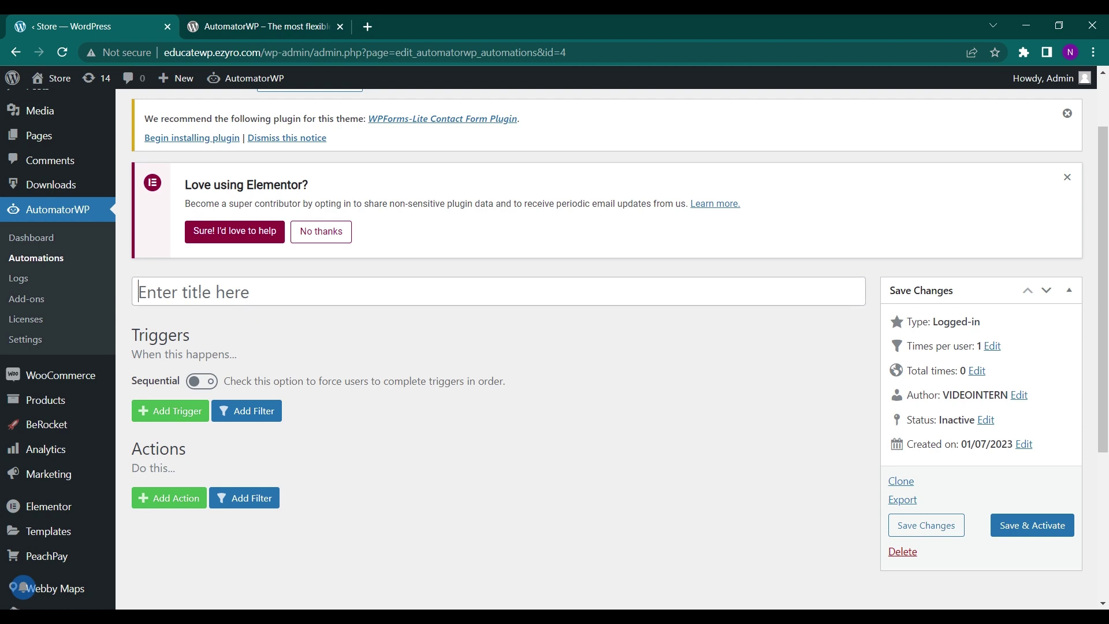
pyautogui.scroll(2, 232, 309)
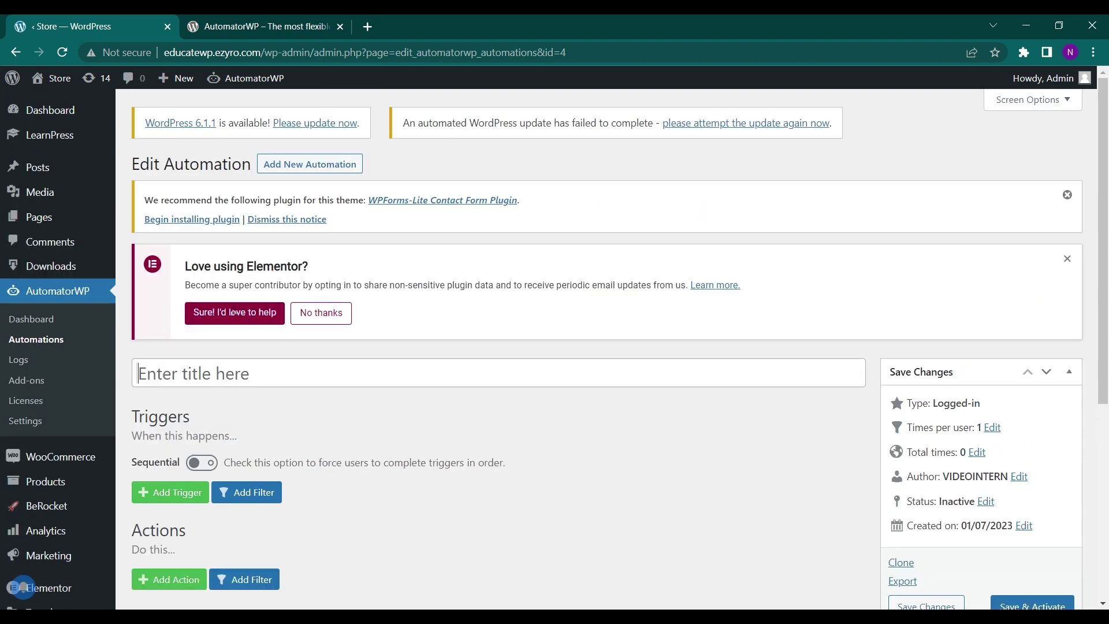
pyautogui.moveTo(58, 146)
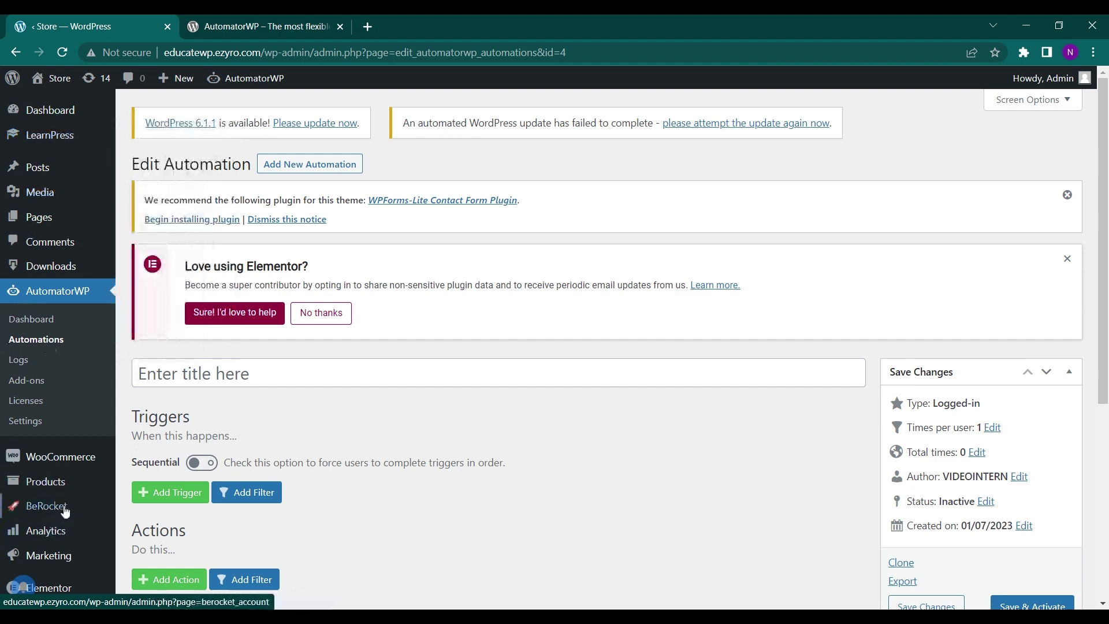
pyautogui.scroll(-1, 23, 554)
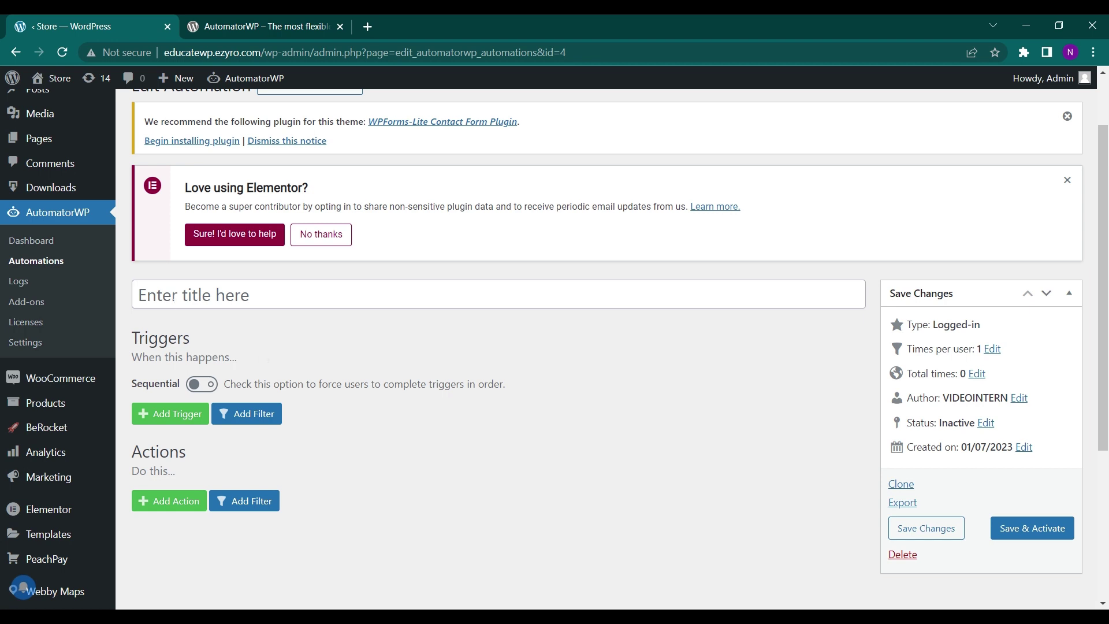
pyautogui.write('Coupon')
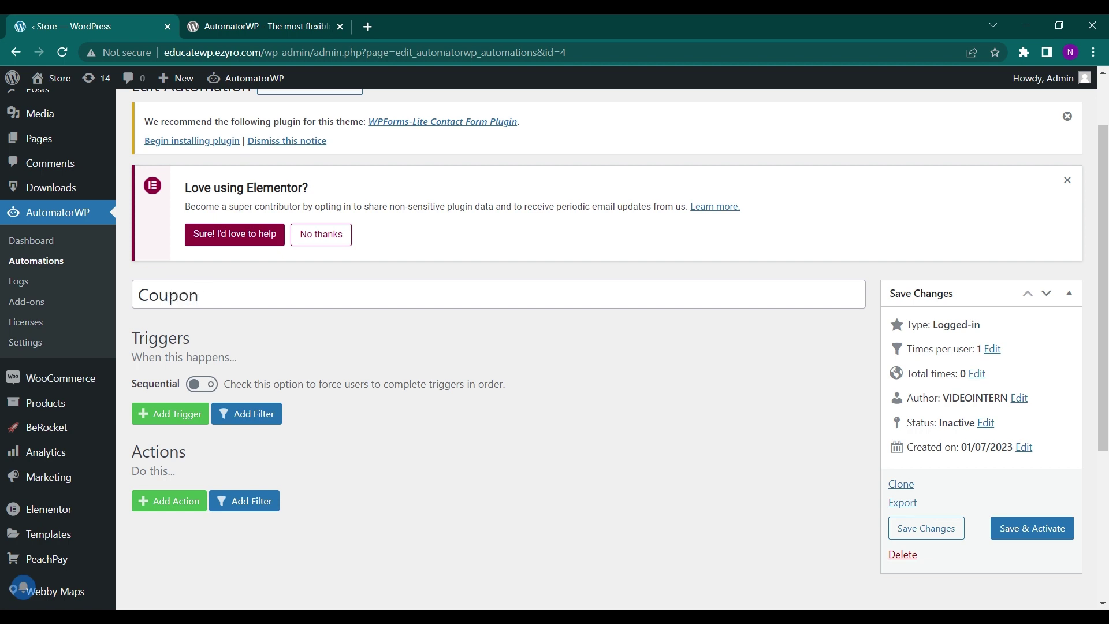
pyautogui.write(' gift lessons')
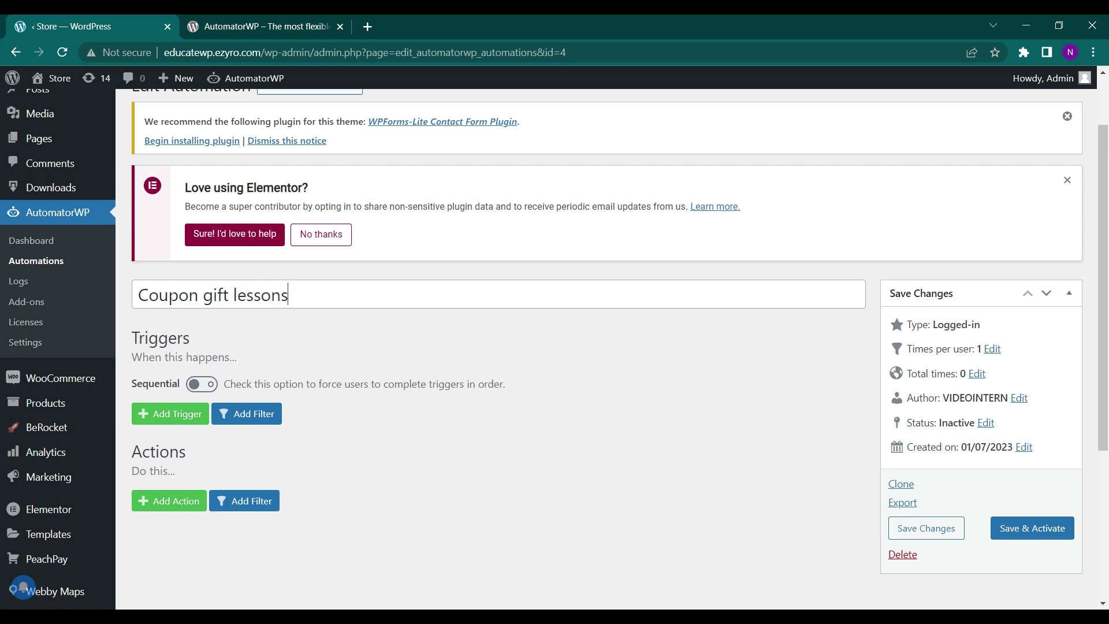
pyautogui.scroll(-2, 226, 332)
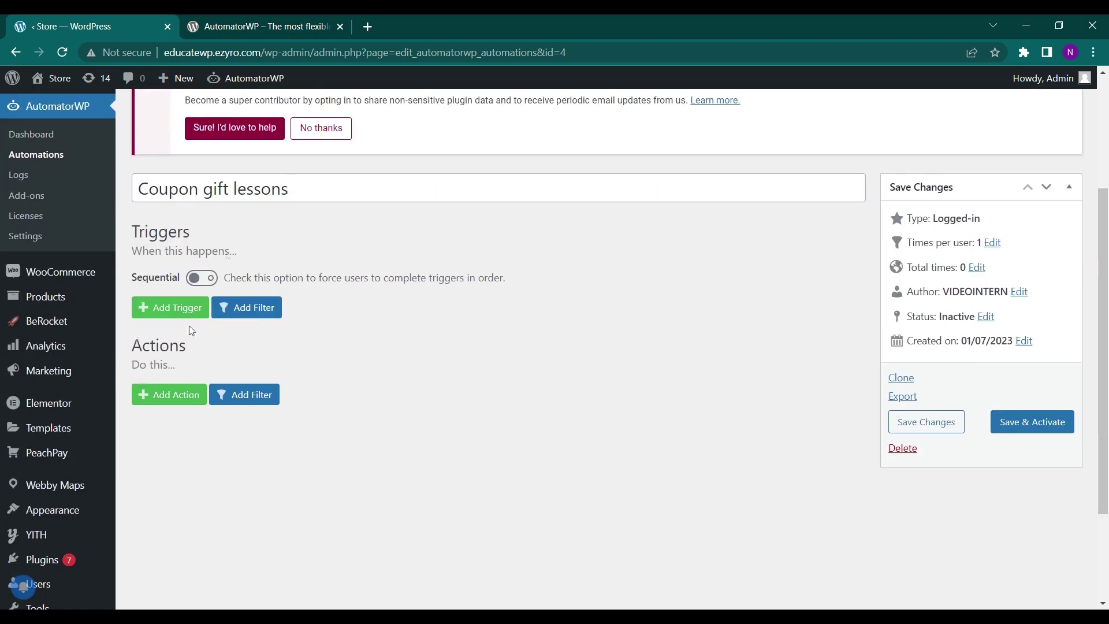
# Step: Turn on sequential triggers and add the LearnPress trigger 'User completes any lesson 1 time(s)'
pyautogui.click(199, 278)
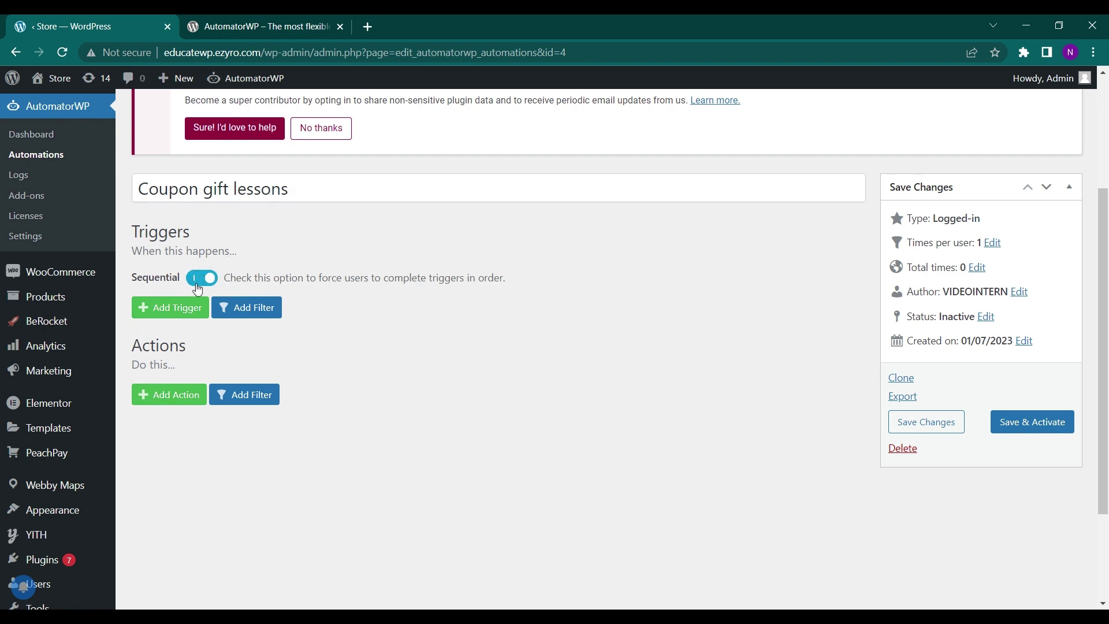
pyautogui.click(186, 304)
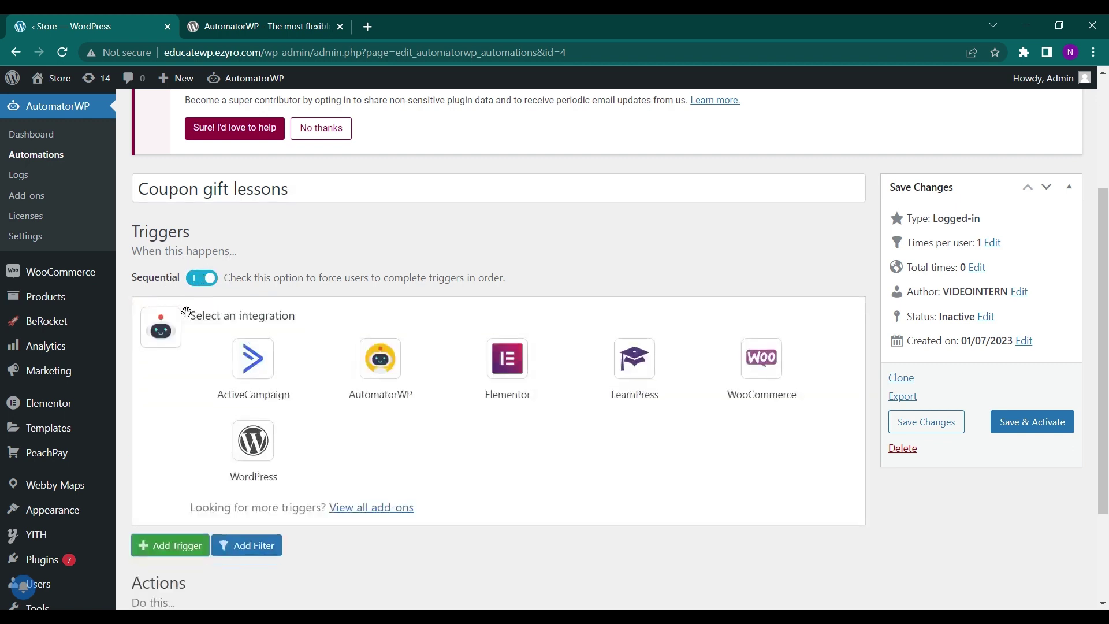
pyautogui.scroll(-1, 461, 414)
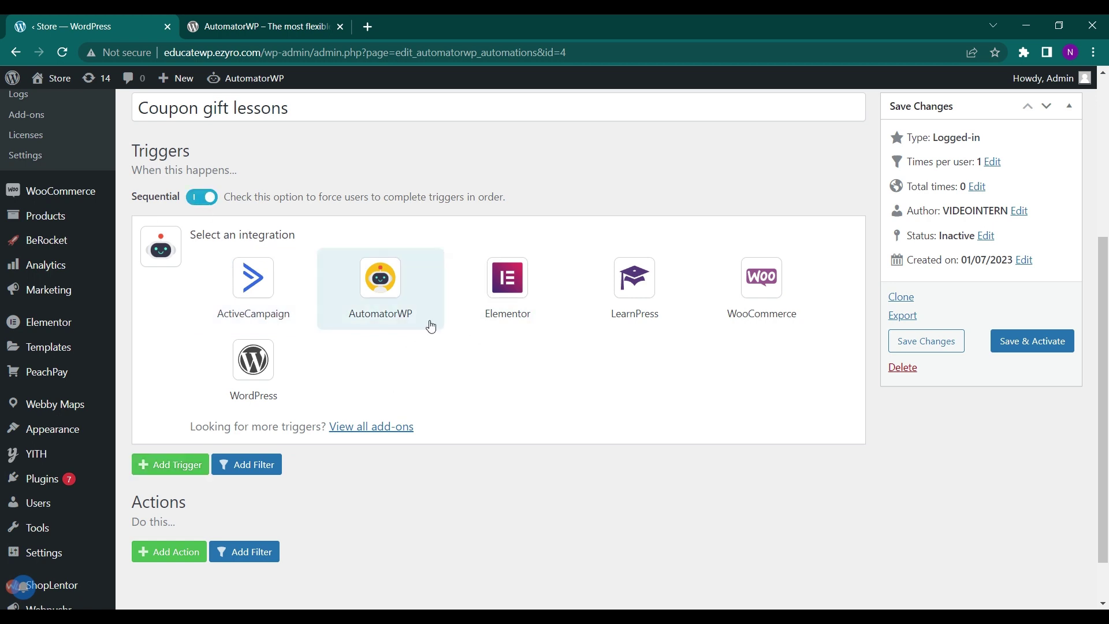
pyautogui.click(626, 326)
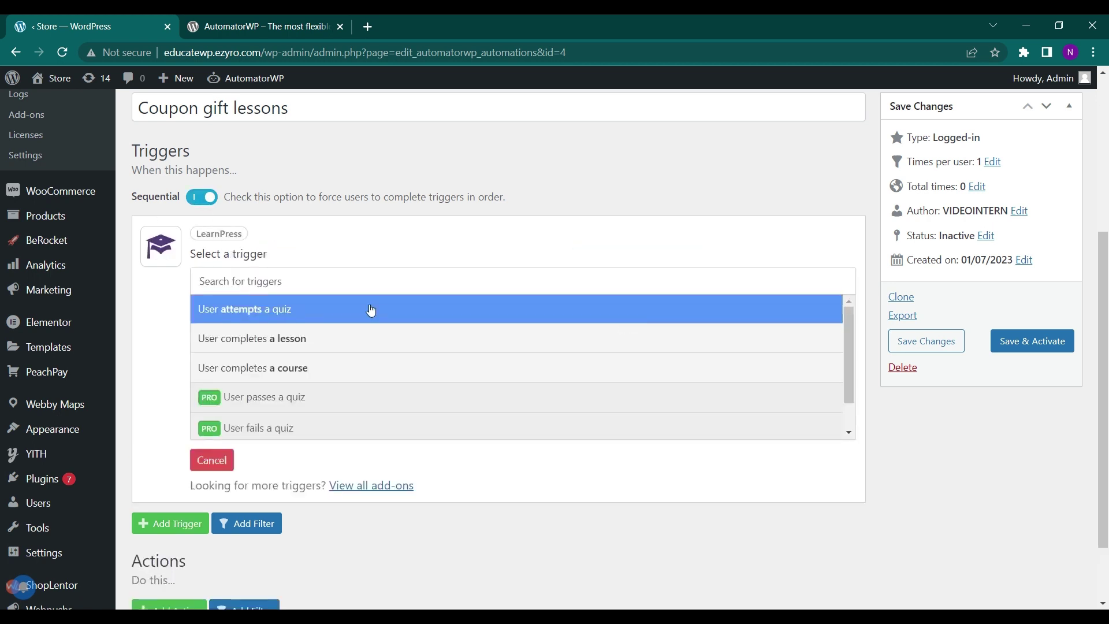
pyautogui.click(277, 344)
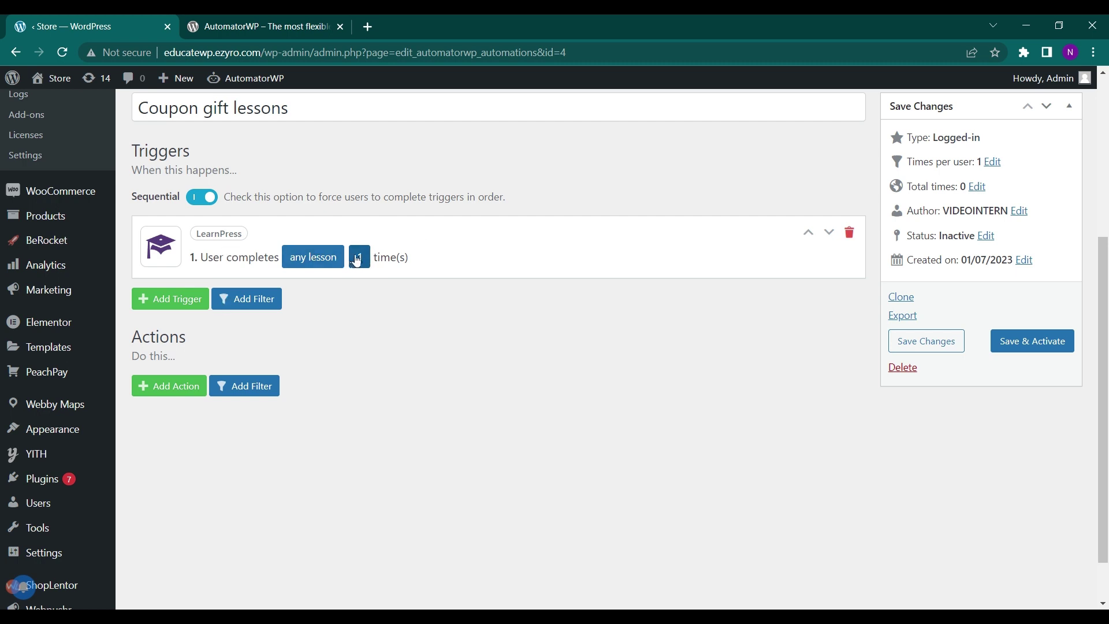
pyautogui.click(357, 259)
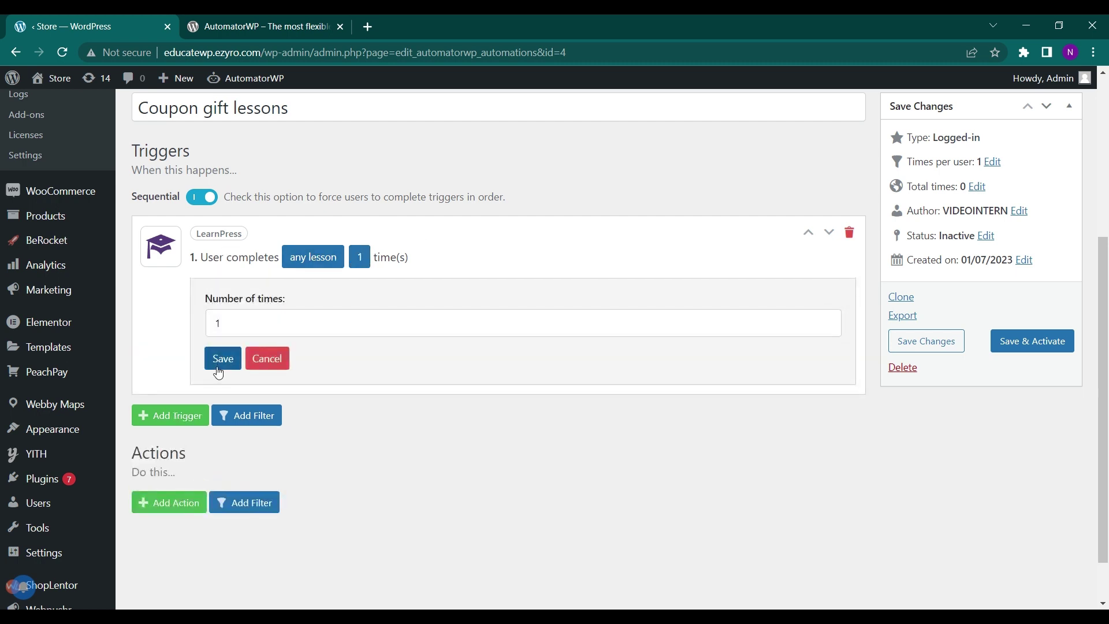
pyautogui.scroll(-1, 188, 435)
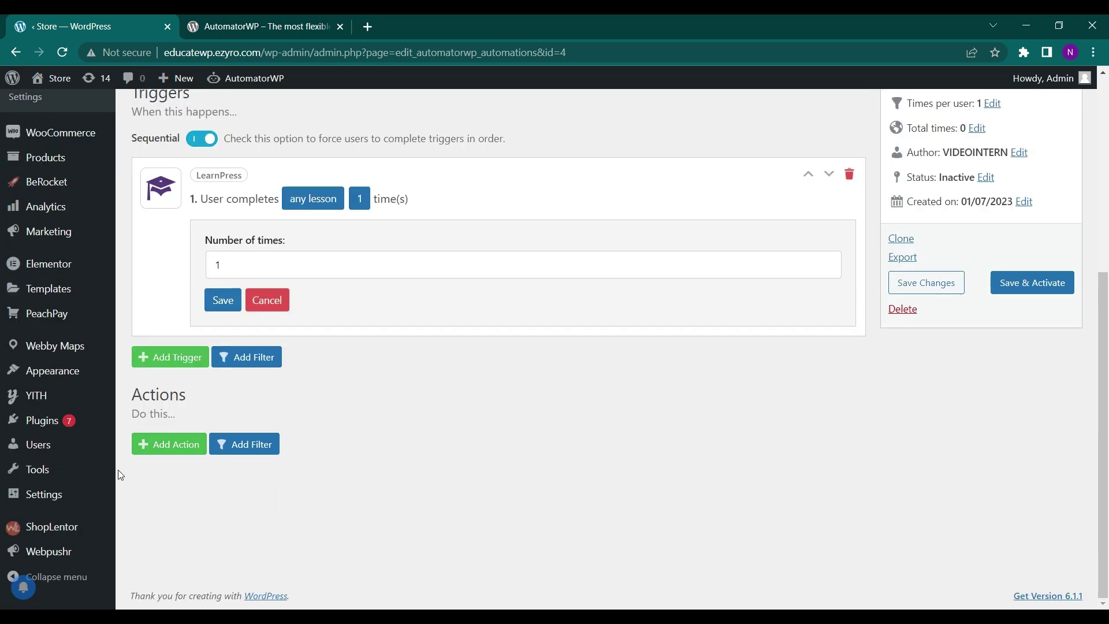
# Step: Add a WooCommerce 'Add user to a coupon' action set to the first listed coupon
pyautogui.click(158, 458)
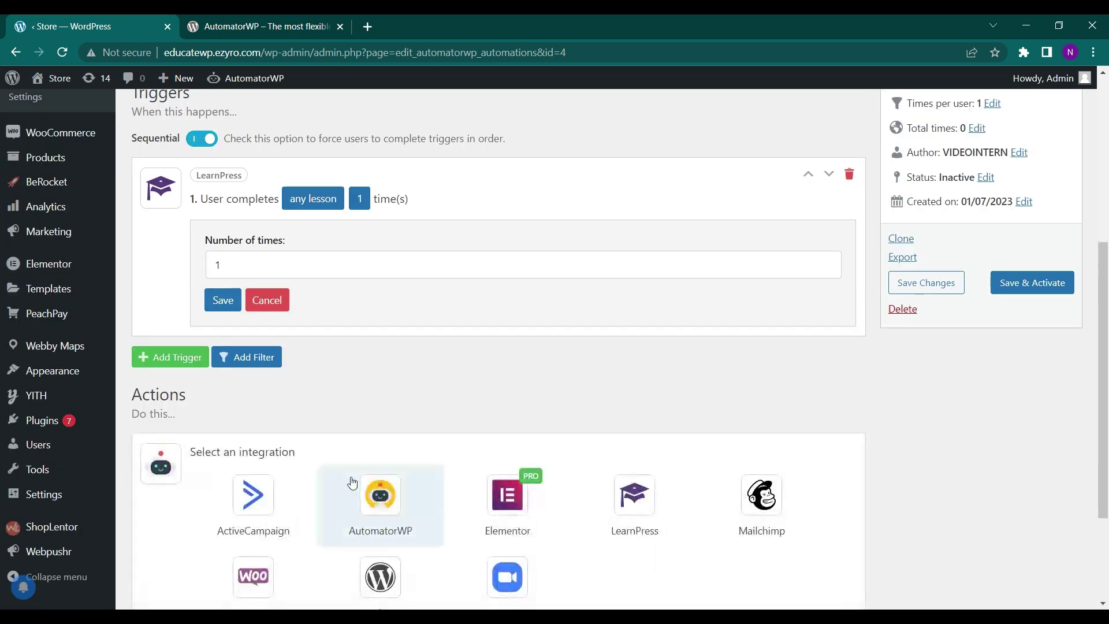
pyautogui.scroll(-2, 353, 485)
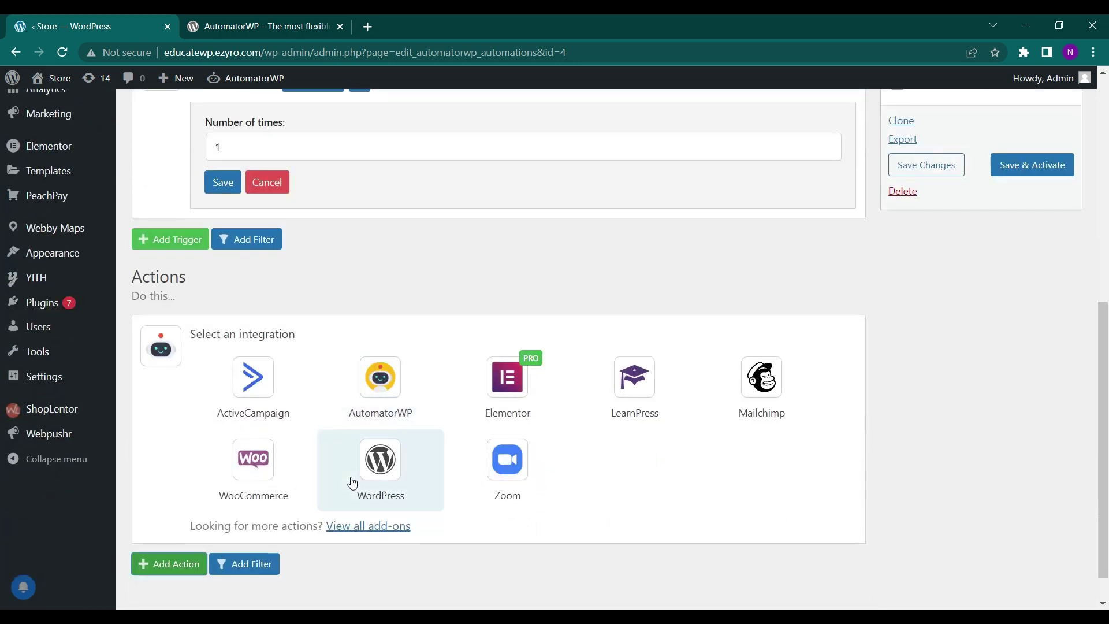
pyautogui.click(261, 478)
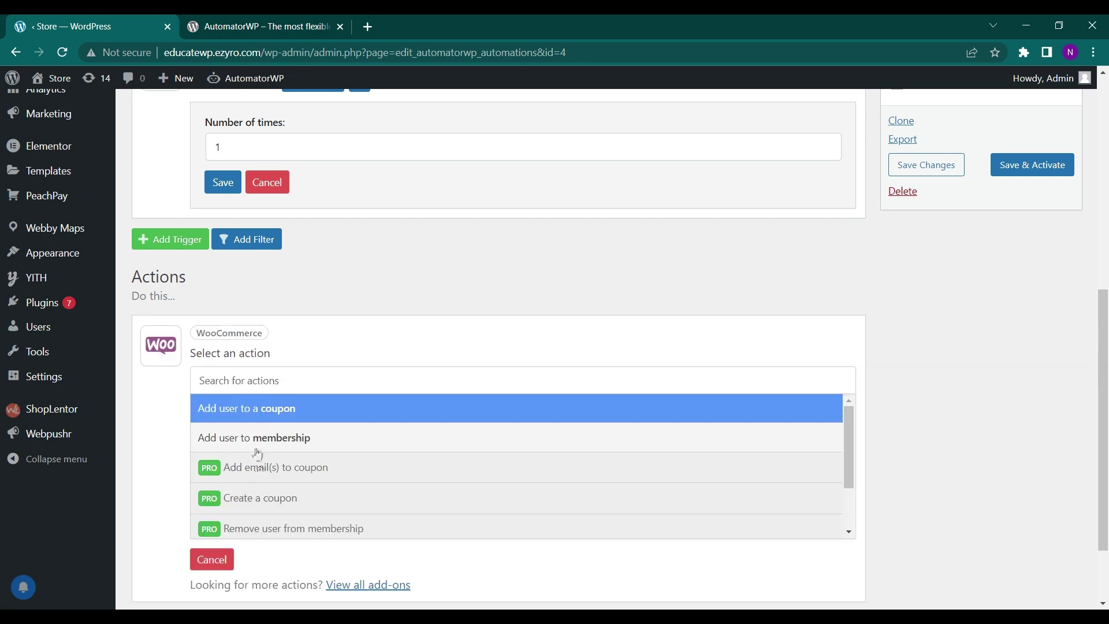
pyautogui.click(236, 415)
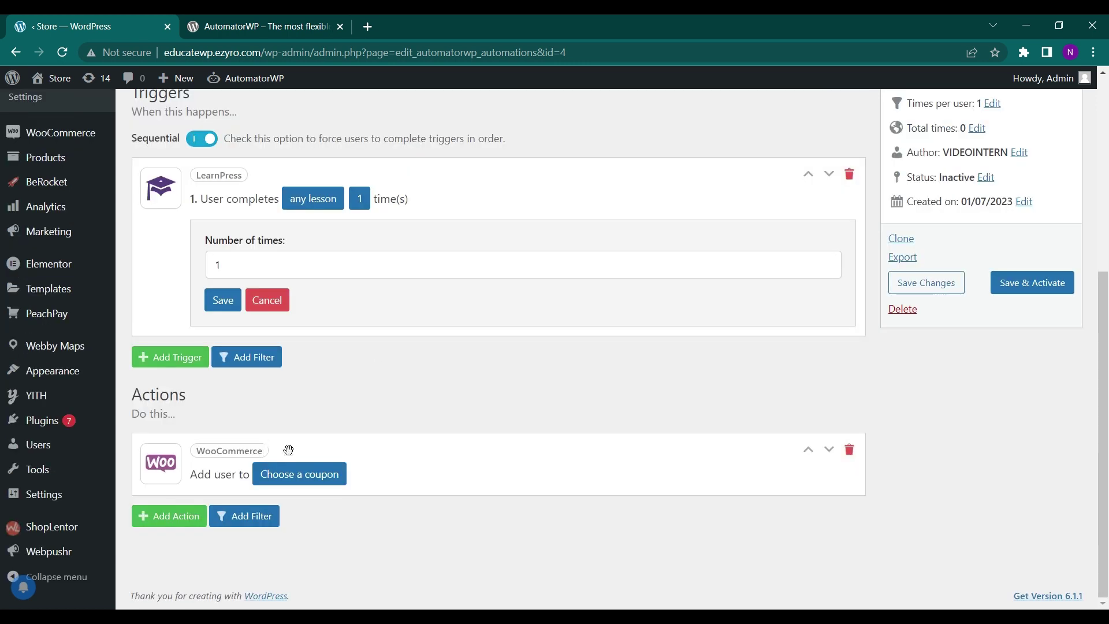
pyautogui.click(274, 484)
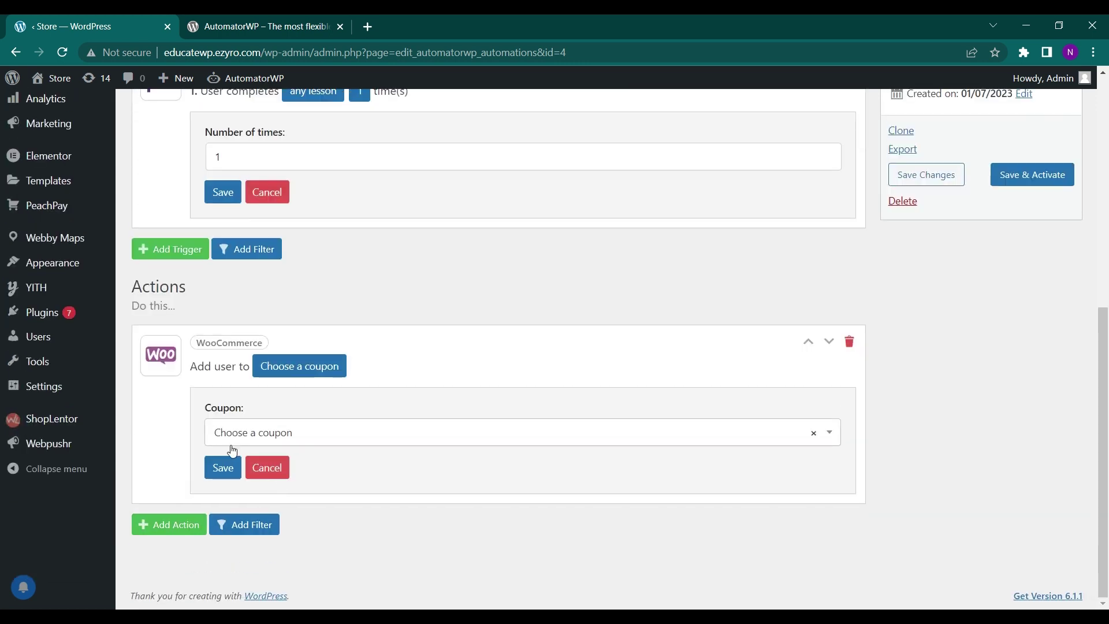
pyautogui.click(311, 433)
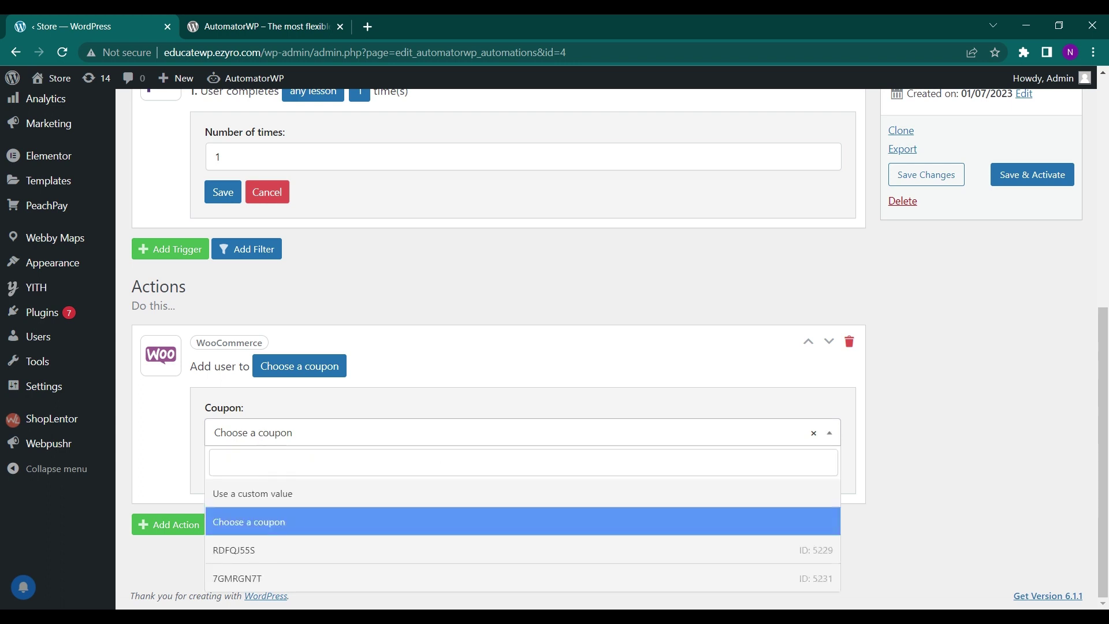
pyautogui.click(280, 550)
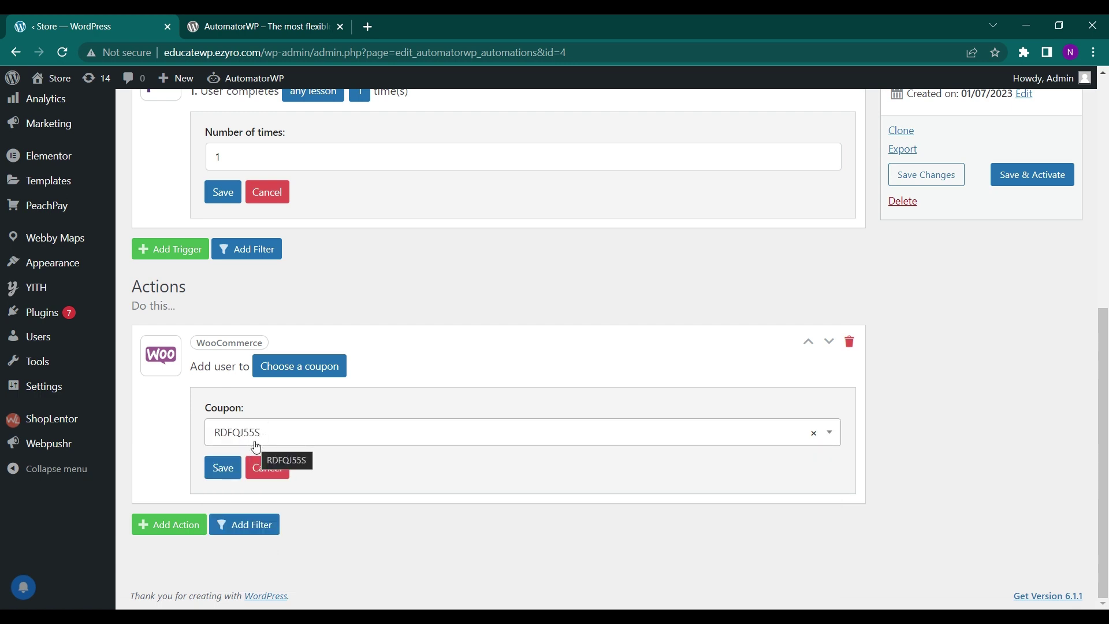
# Step: Save the coupon action and use Save & Activate to make the automation Active
pyautogui.click(232, 470)
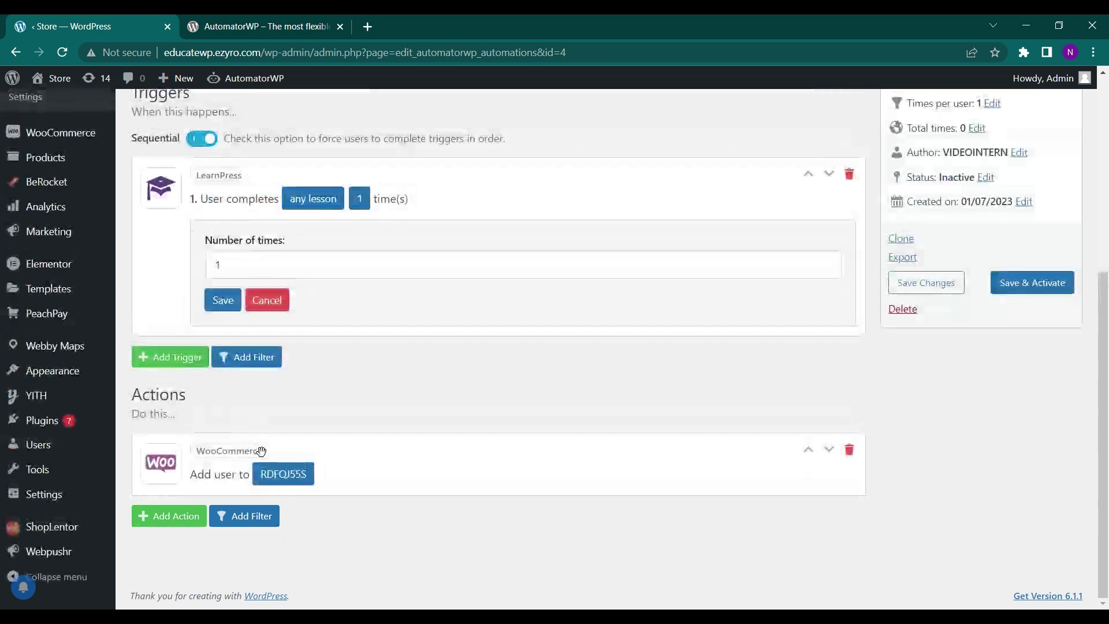
pyautogui.click(1038, 289)
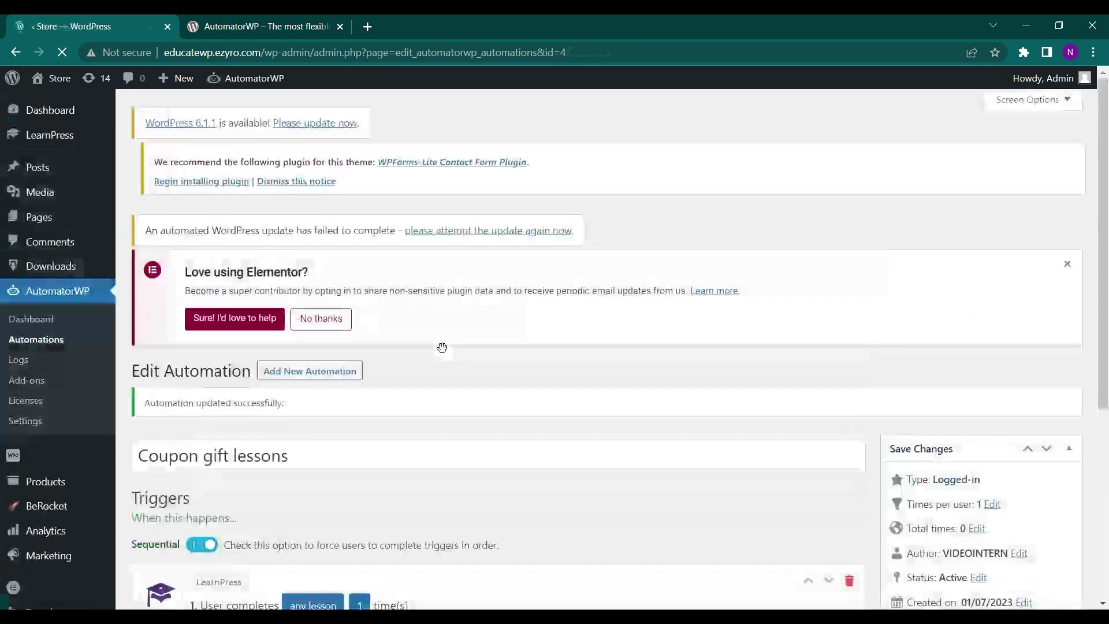
pyautogui.scroll(-3, 442, 347)
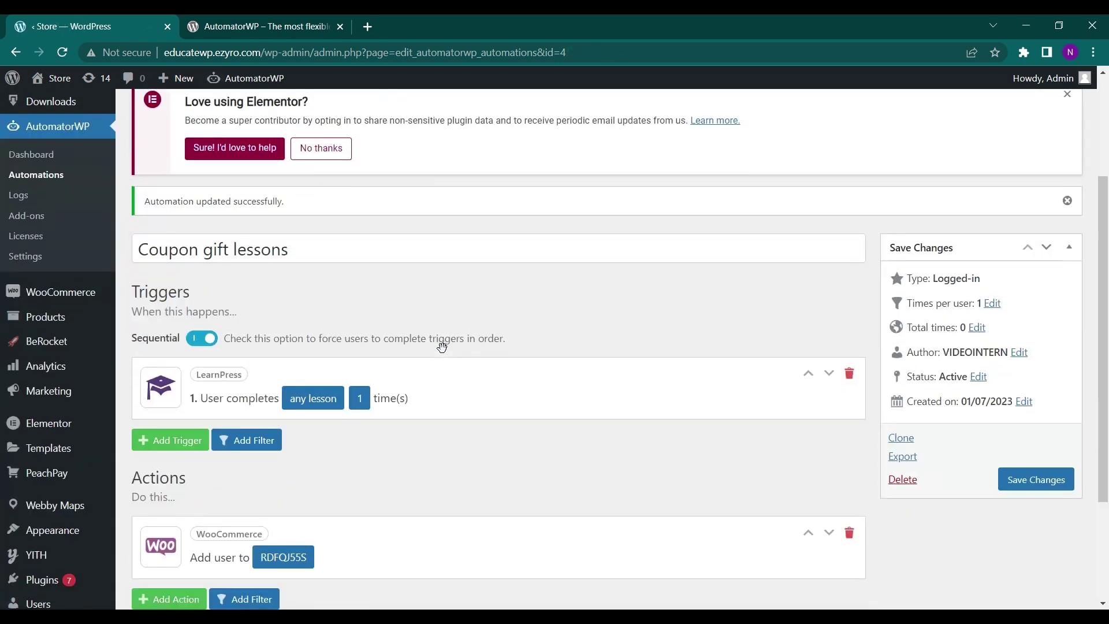
pyautogui.scroll(-2, 442, 346)
pyautogui.scroll(-2, 442, 347)
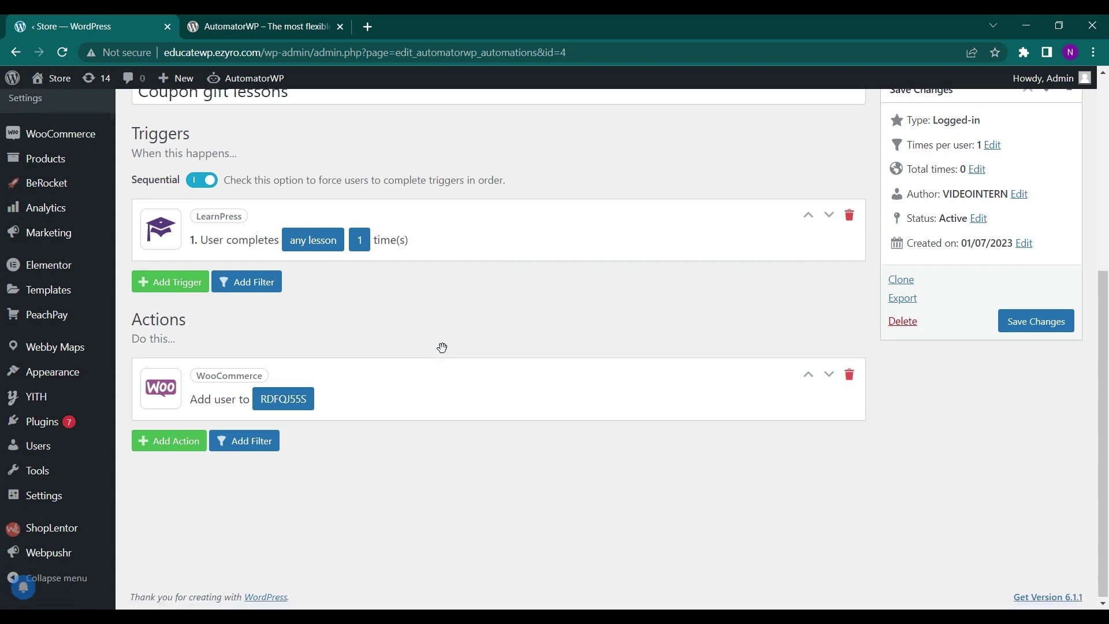
pyautogui.scroll(-1, 442, 347)
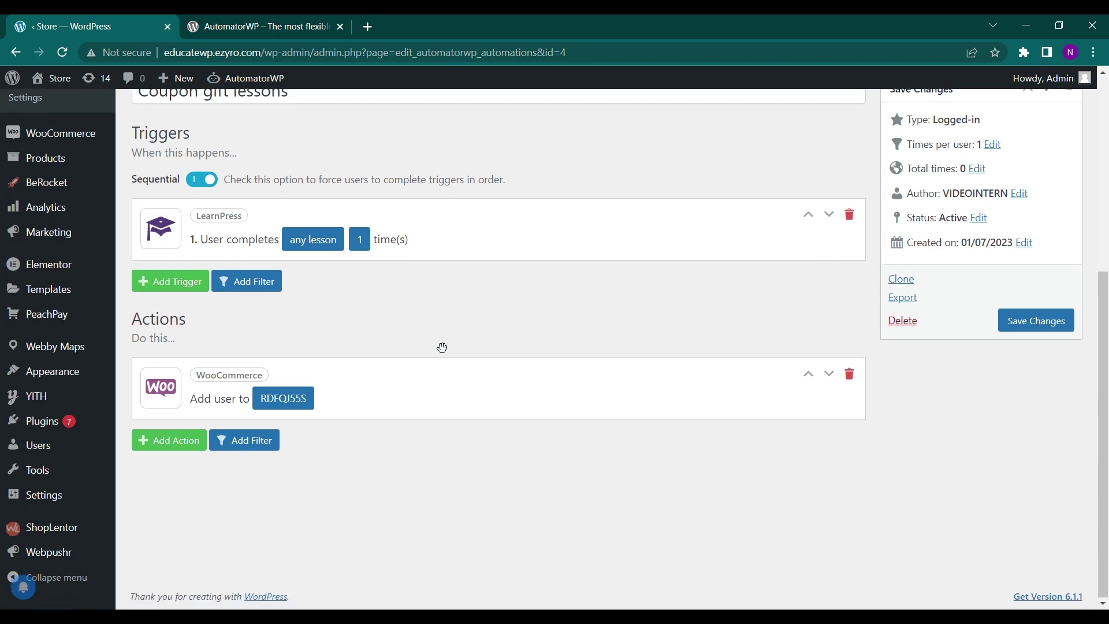
# Step: Switch to the incognito store window and go to the Shop product listing
pyautogui.hotkey('alt', 'Tab')
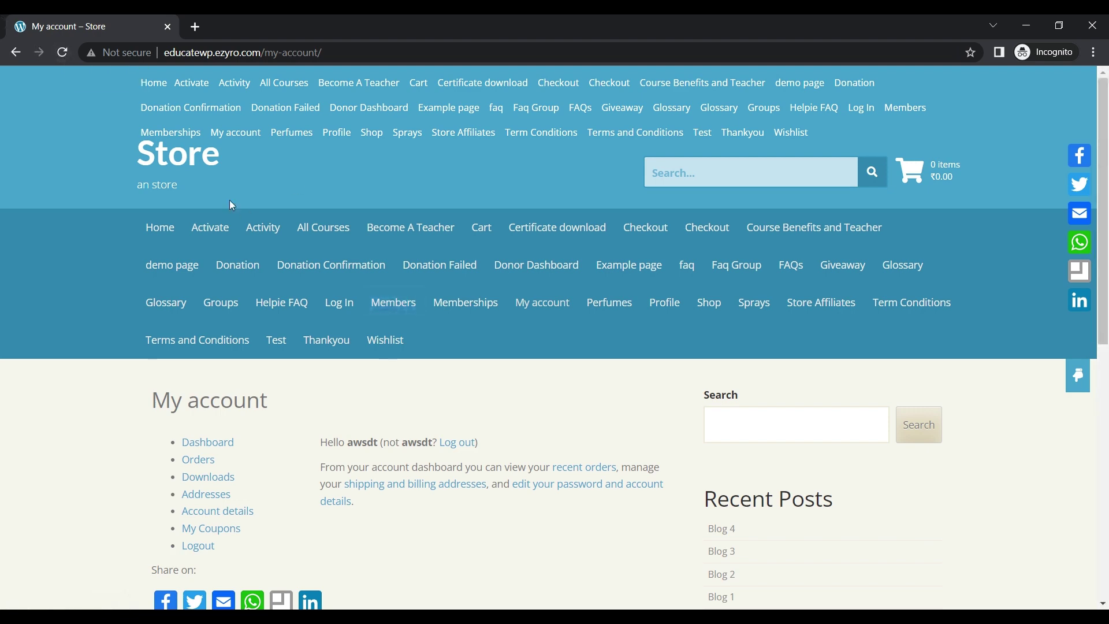
pyautogui.scroll(-1, 333, 272)
pyautogui.scroll(1, 333, 272)
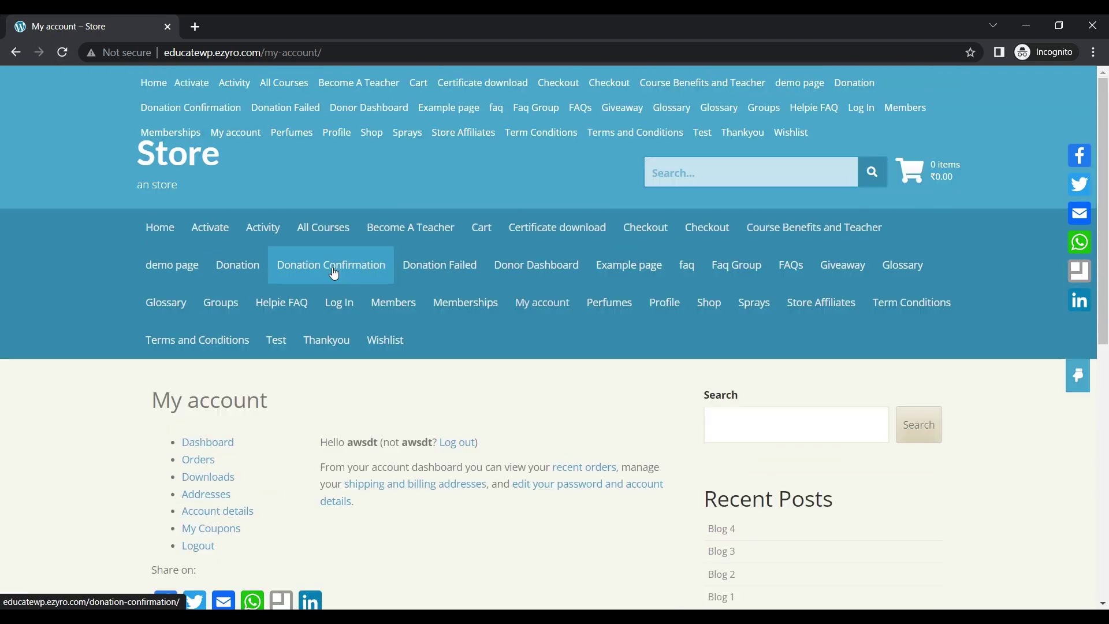
pyautogui.moveTo(536, 313)
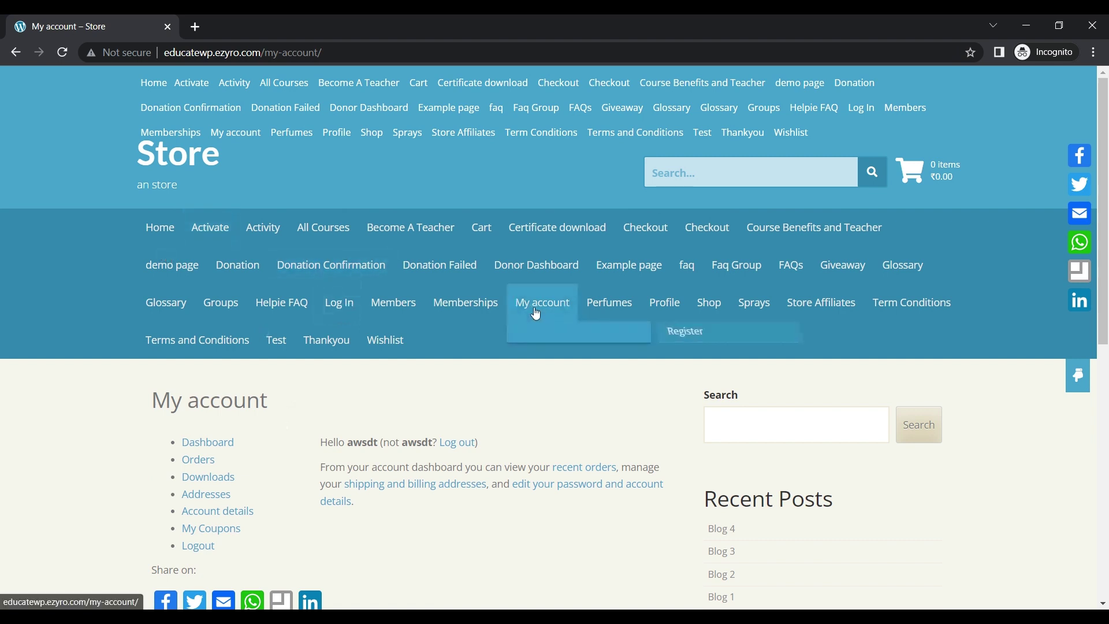
pyautogui.click(715, 313)
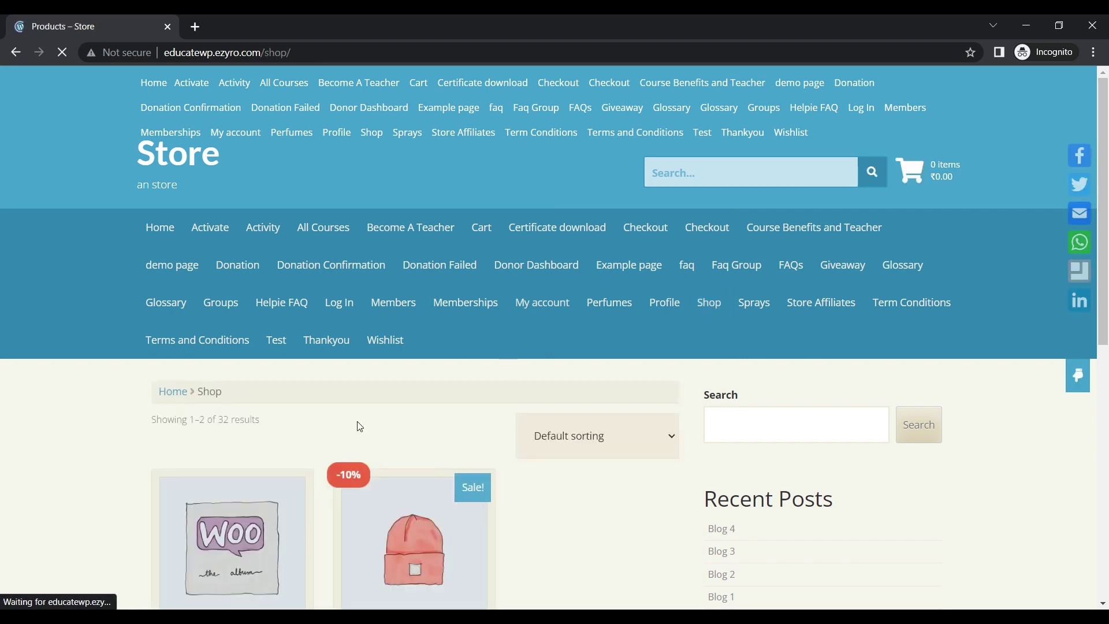
pyautogui.scroll(-3, 359, 426)
# Step: Add the Album (₹15.00) to the cart, bringing it to 21 Albums totalling ₹315.00
pyautogui.click(225, 513)
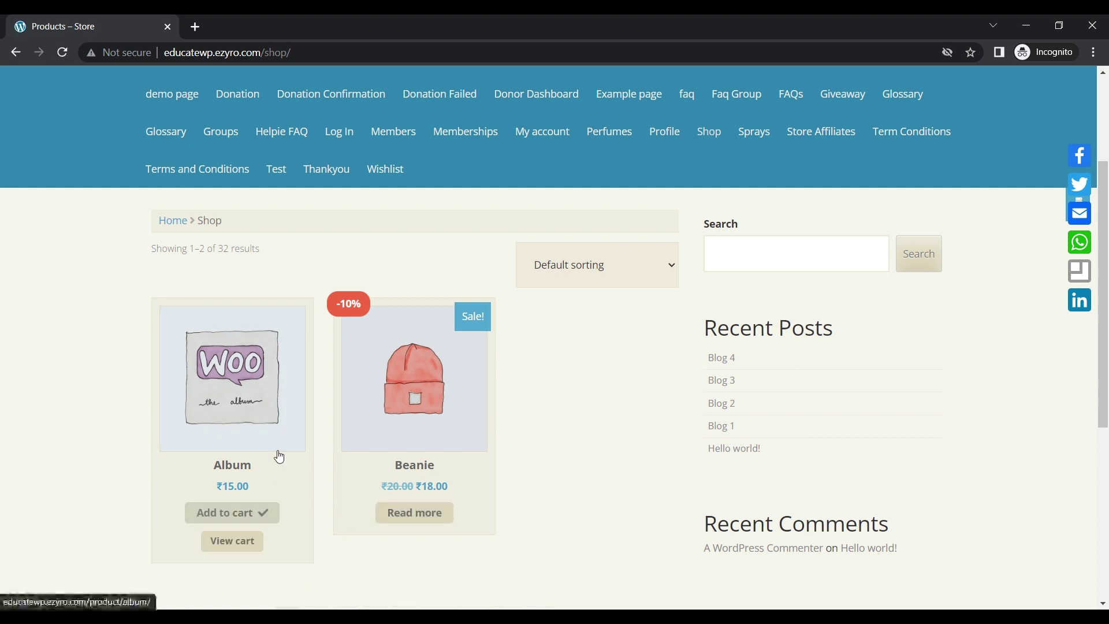
pyautogui.scroll(3, 279, 457)
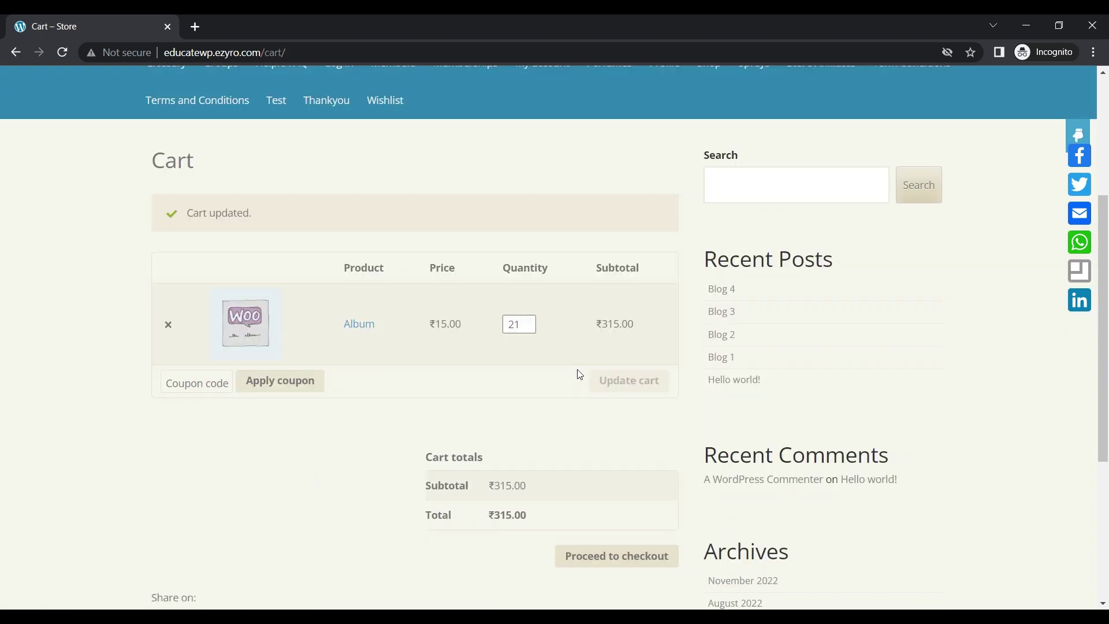
pyautogui.scroll(1, 527, 372)
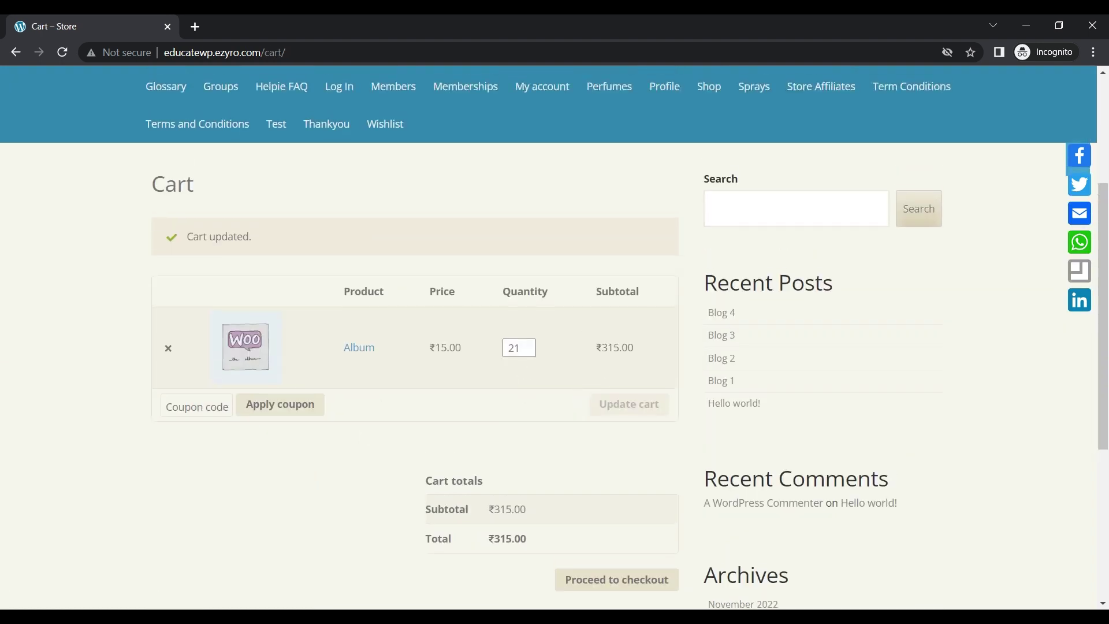
pyautogui.scroll(3, 605, 355)
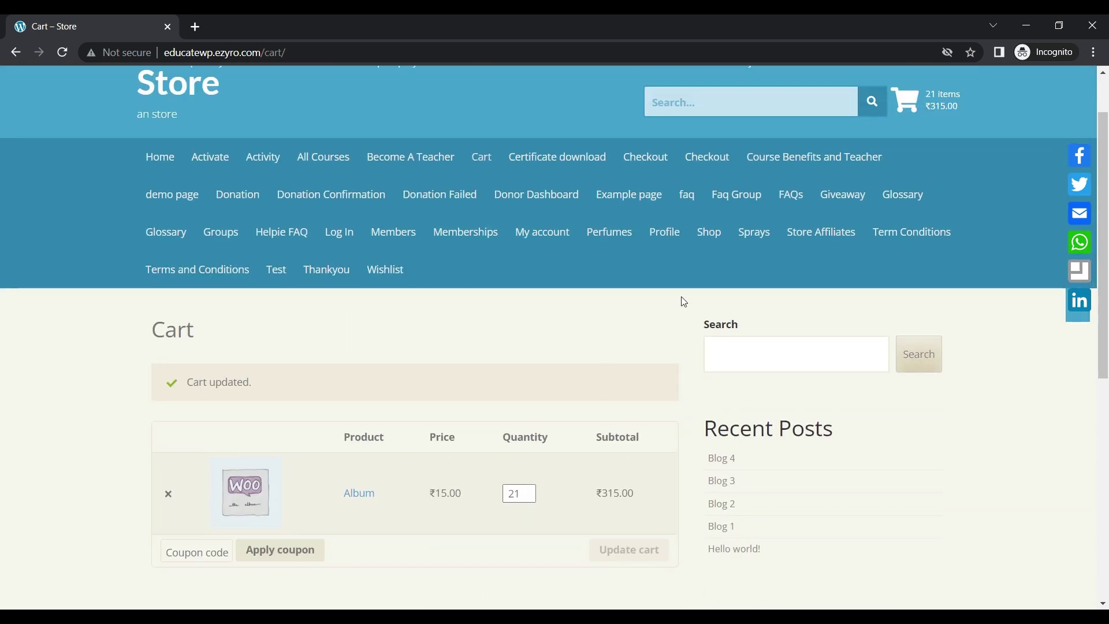
pyautogui.scroll(-3, 505, 413)
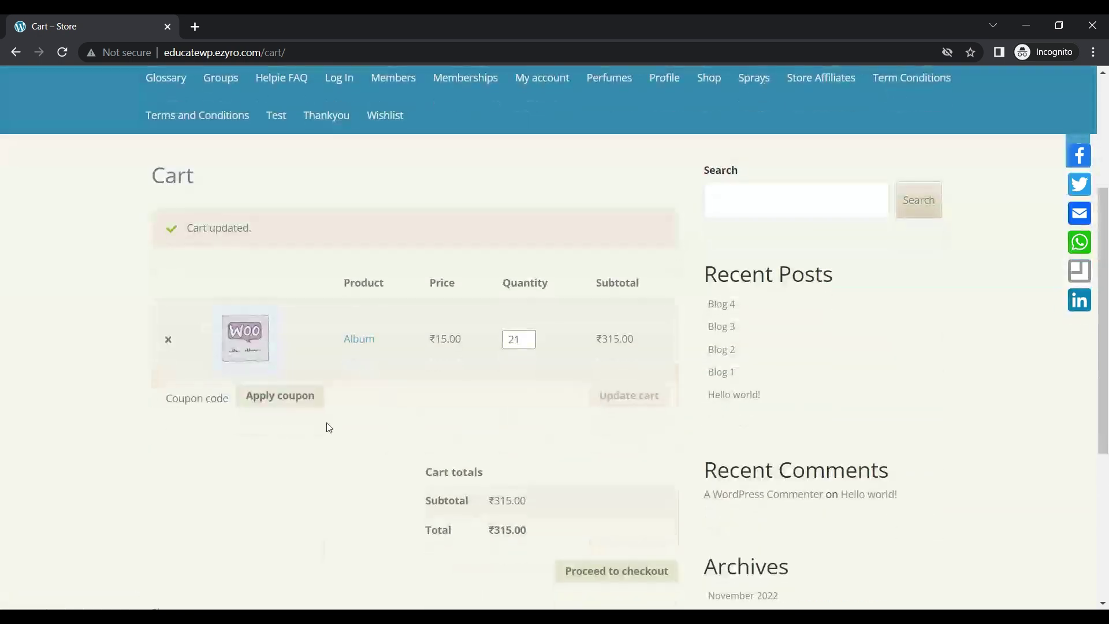
pyautogui.scroll(4, 389, 450)
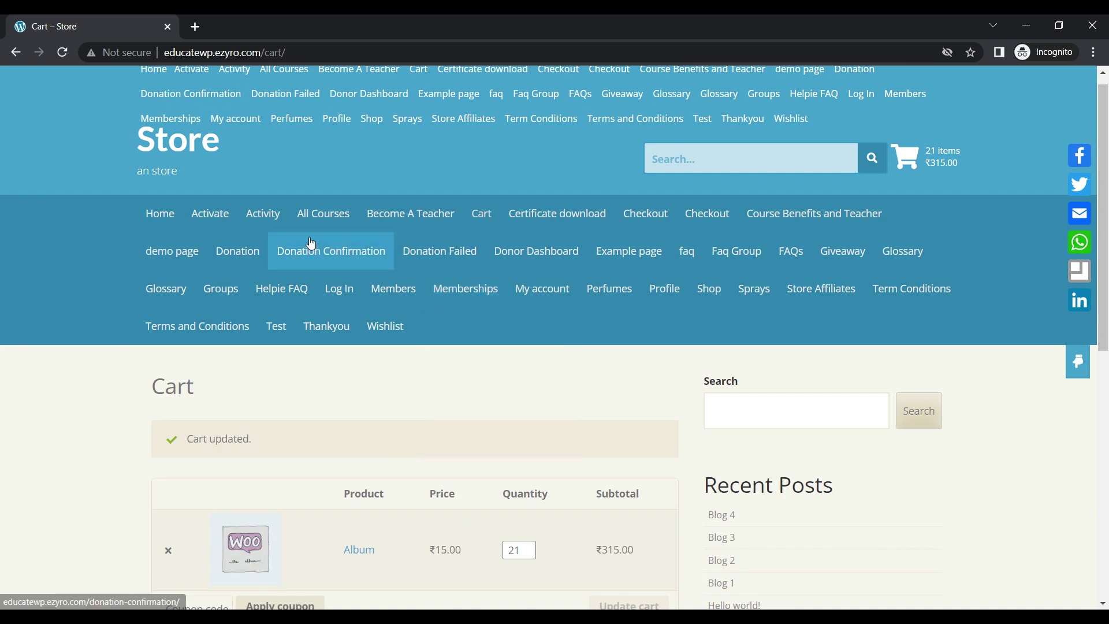
# Step: Open My account's My Coupons page and confirm Available Coupons is empty
pyautogui.click(552, 304)
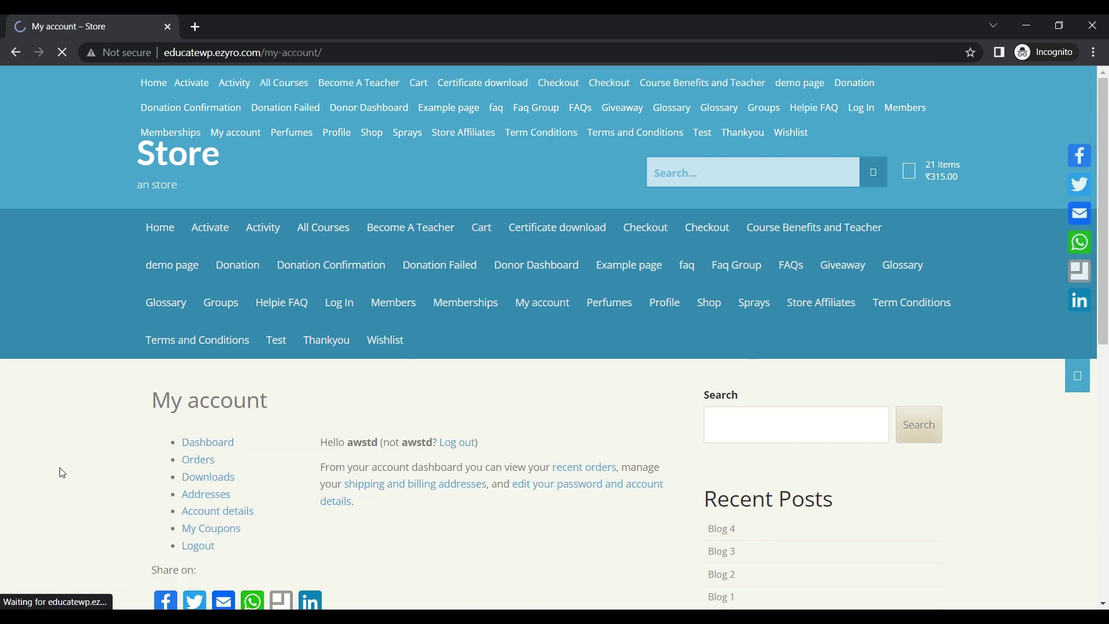
pyautogui.click(209, 534)
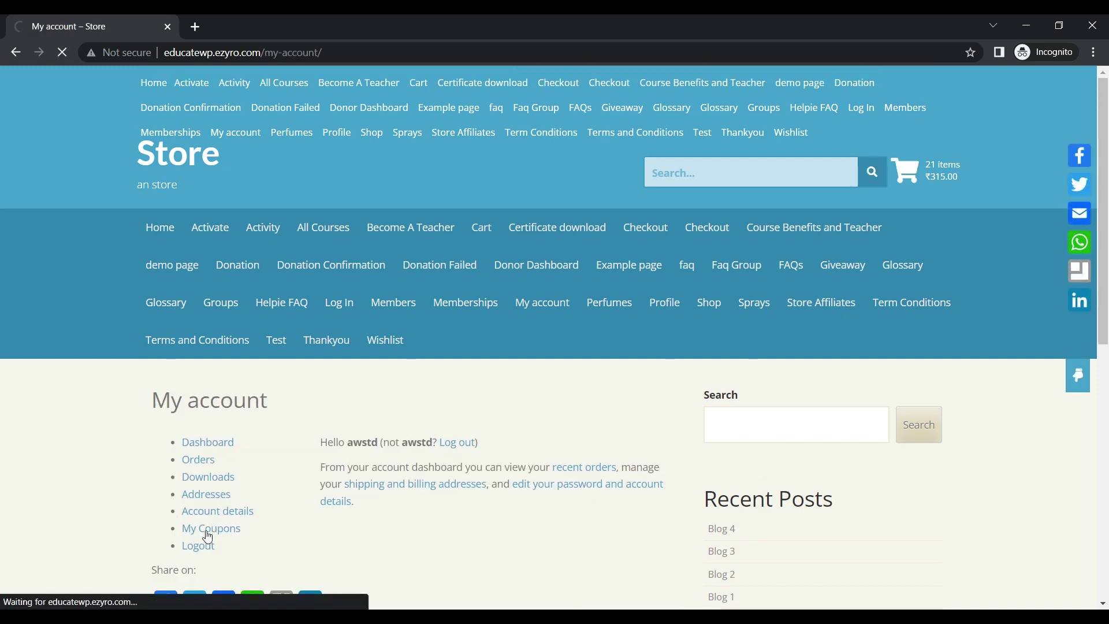
pyautogui.scroll(-2, 342, 466)
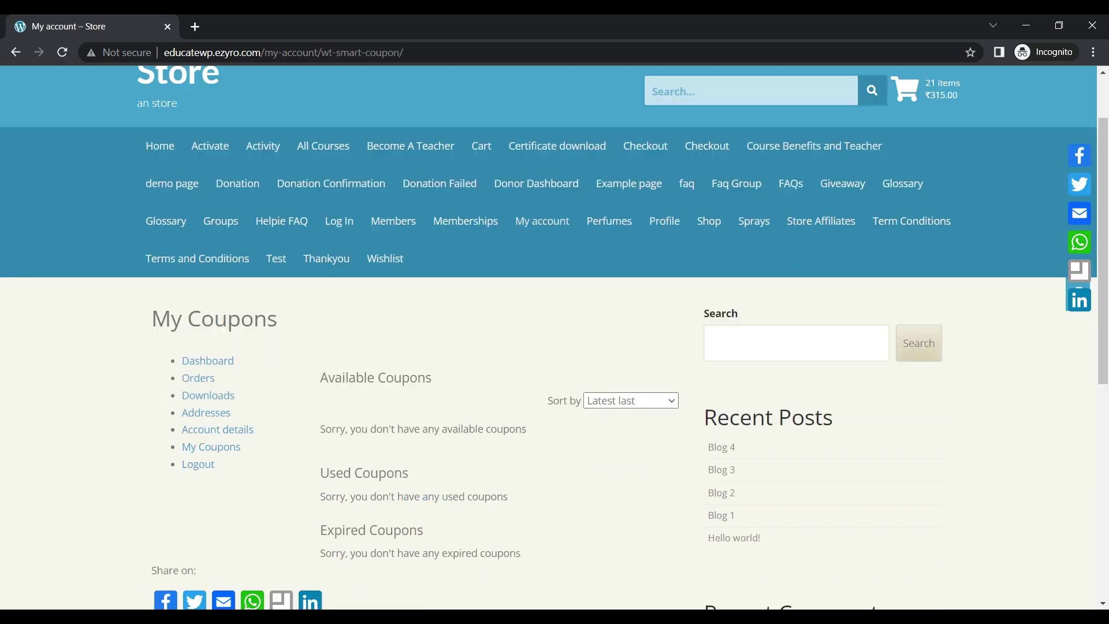
pyautogui.scroll(2, 418, 438)
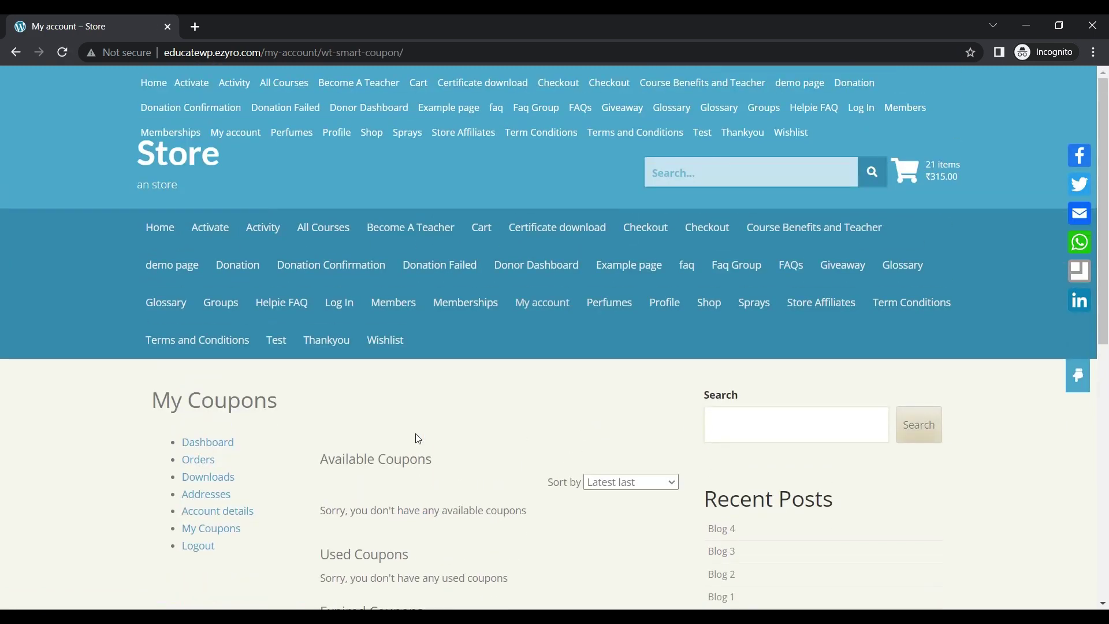
# Step: From All Courses, open the demo course and start it, landing on demo lesson 1
pyautogui.click(314, 232)
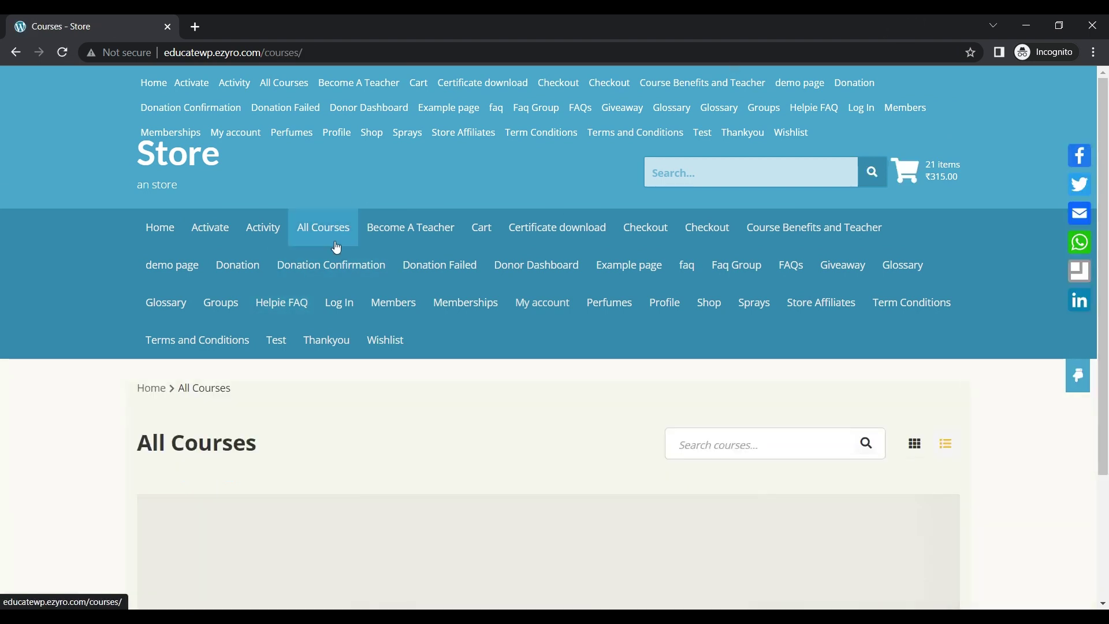
pyautogui.scroll(-2, 336, 244)
pyautogui.scroll(-2, 394, 302)
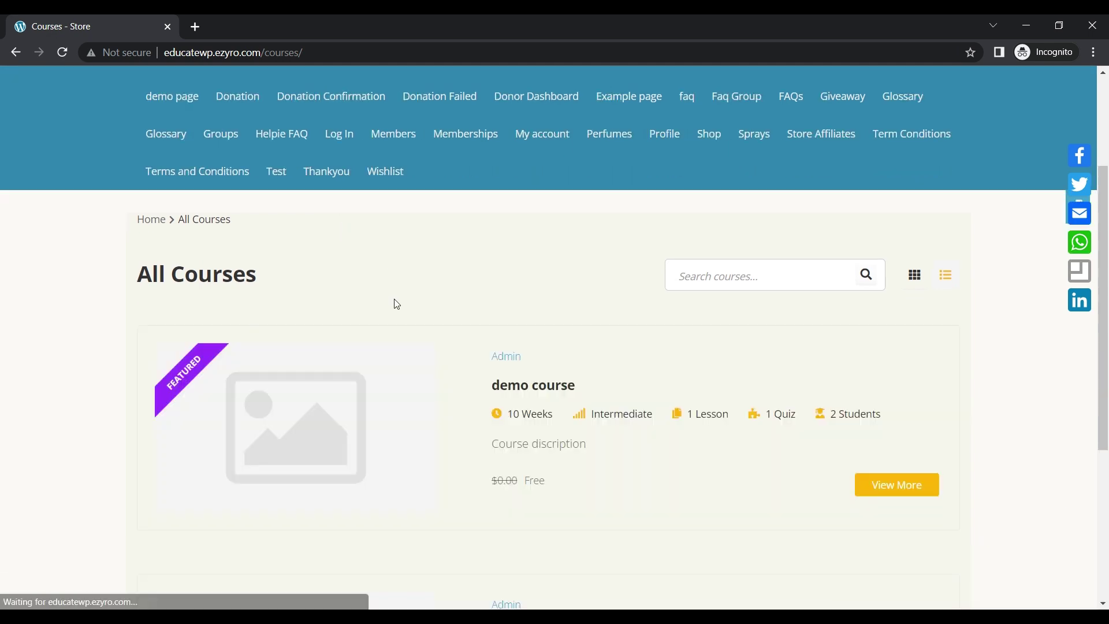
pyautogui.scroll(-2, 363, 441)
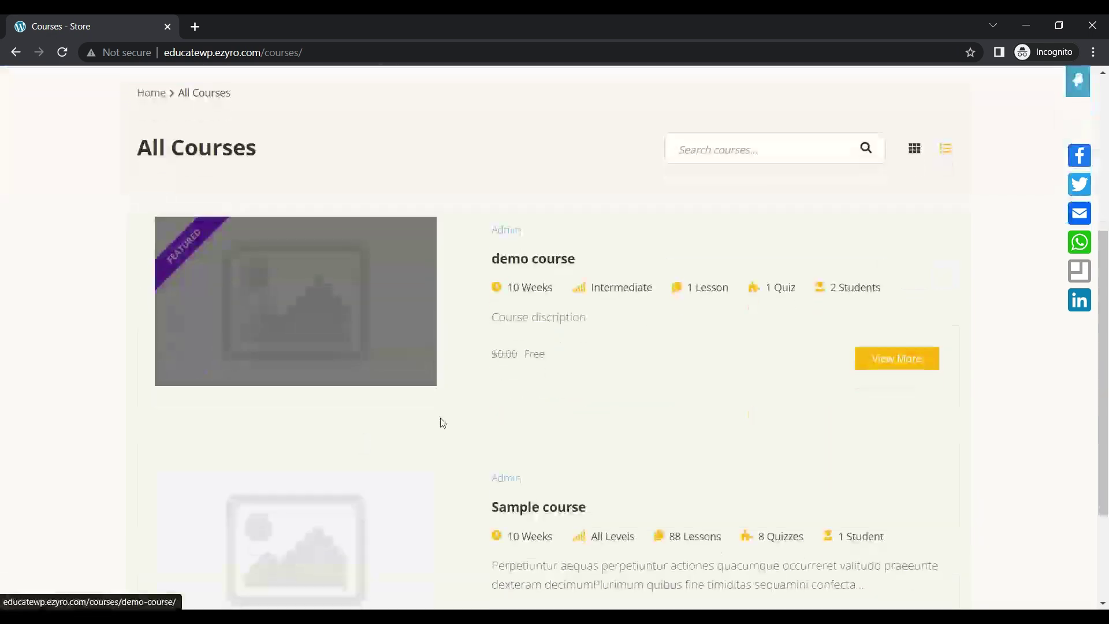
pyautogui.click(880, 365)
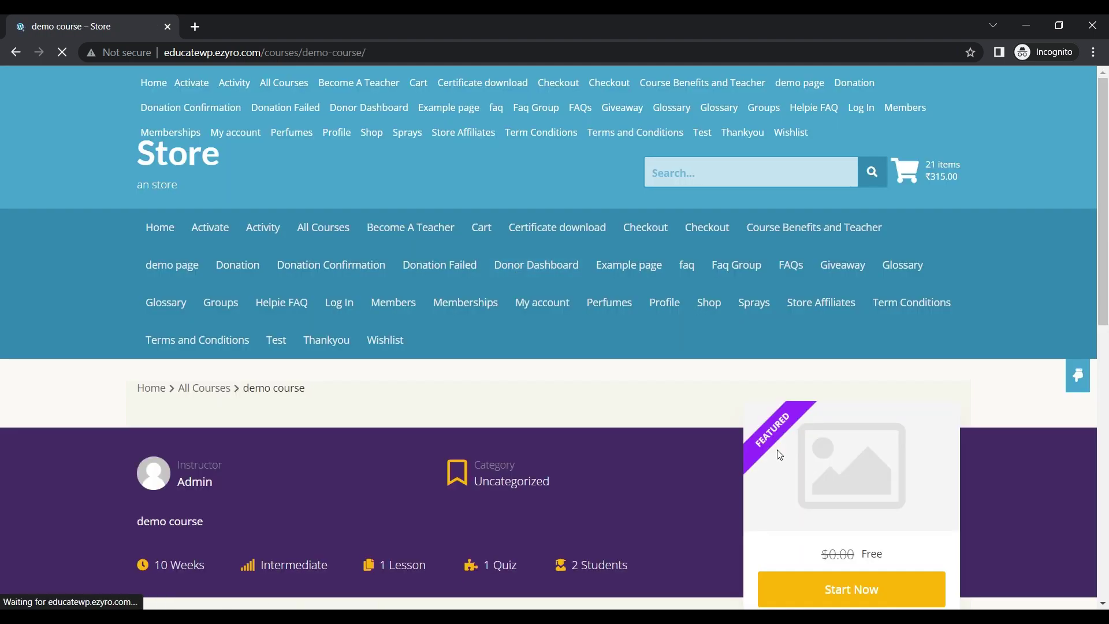
pyautogui.scroll(-1, 751, 439)
pyautogui.click(860, 520)
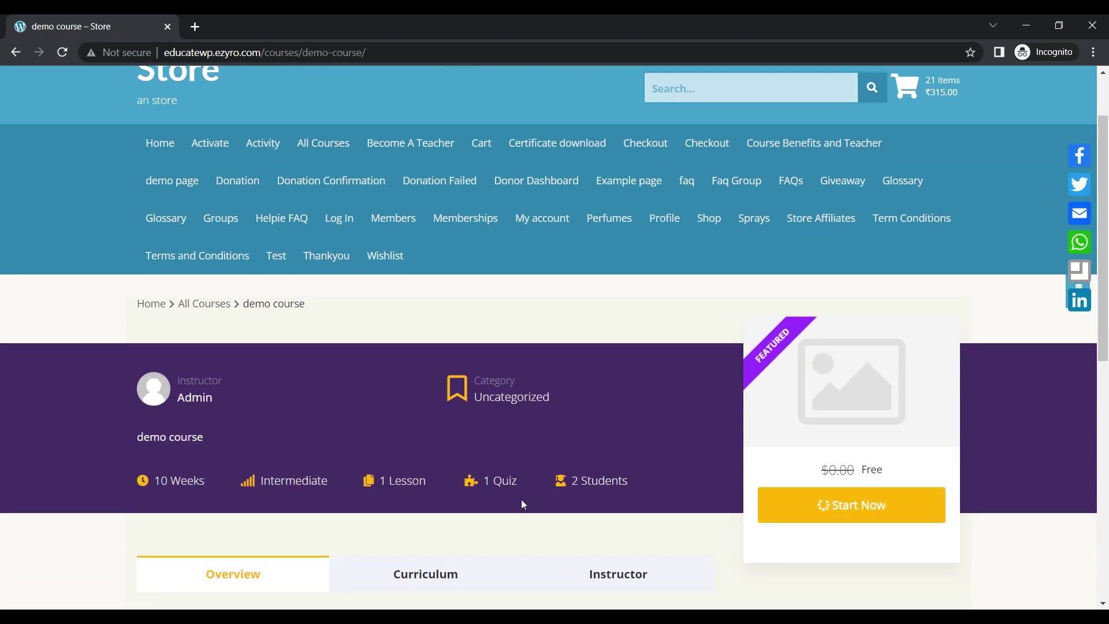
pyautogui.scroll(-2, 523, 505)
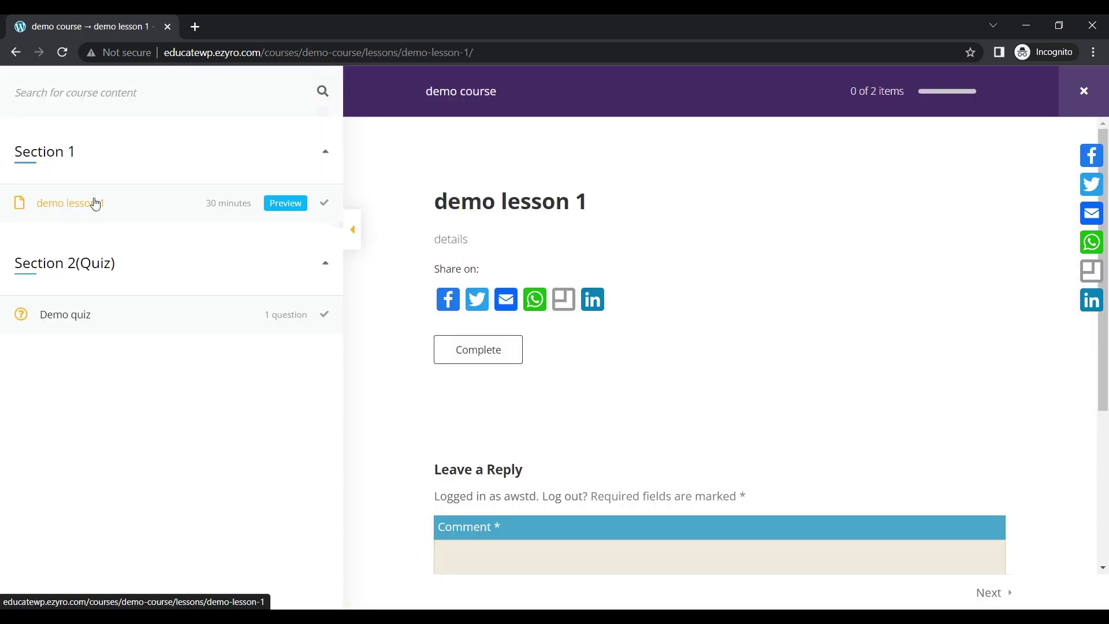
# Step: Complete demo lesson 1, confirm with Yes, and close the lesson view to the course page
pyautogui.click(486, 366)
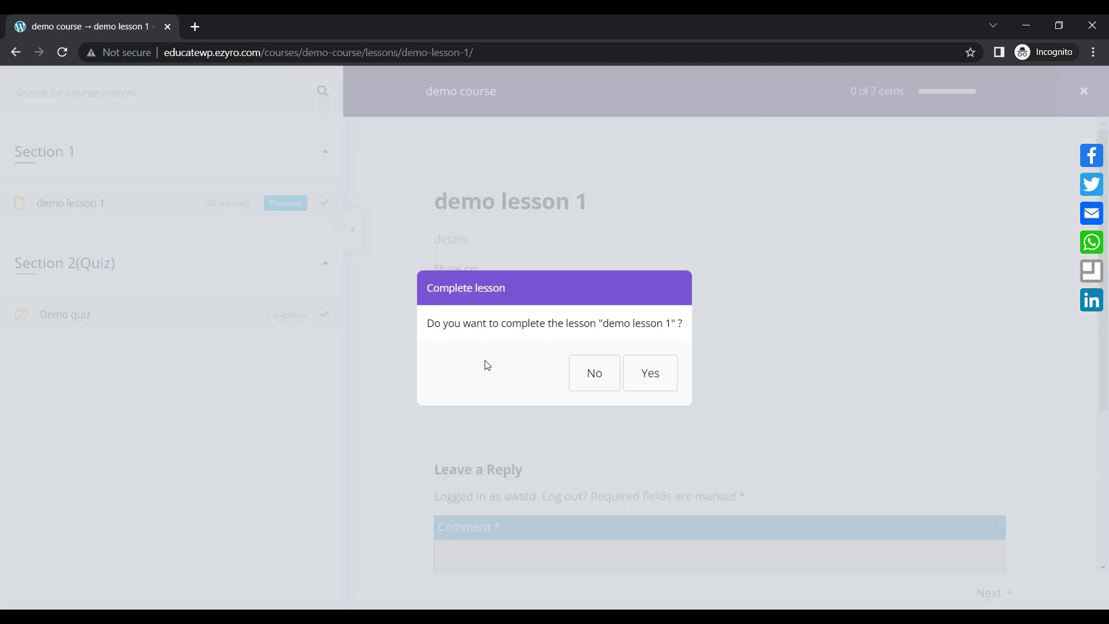
pyautogui.click(666, 377)
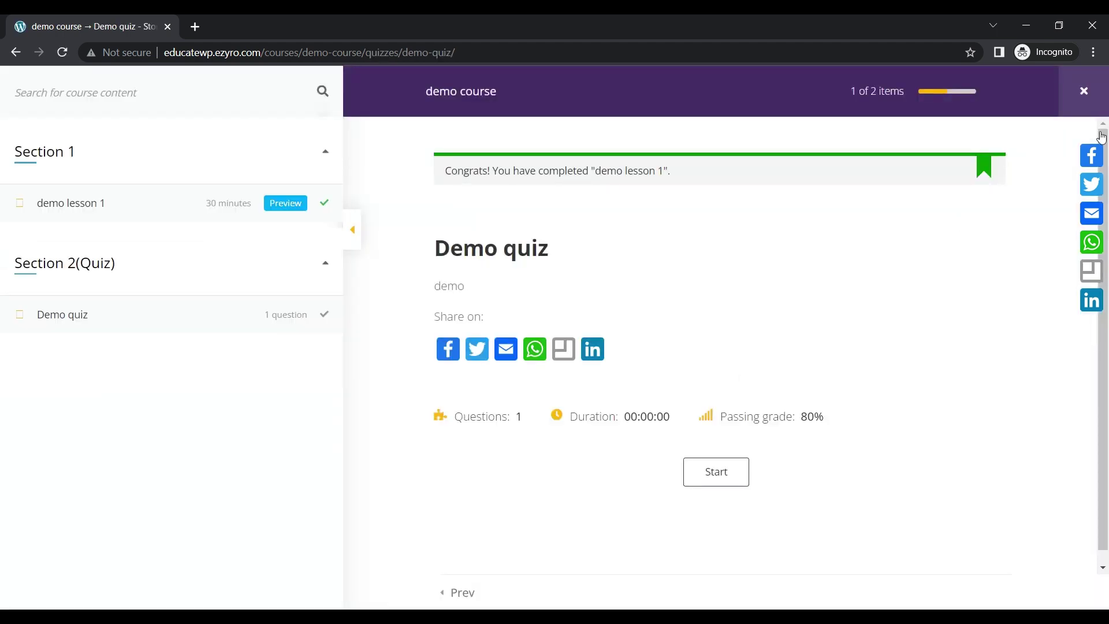
pyautogui.click(1082, 101)
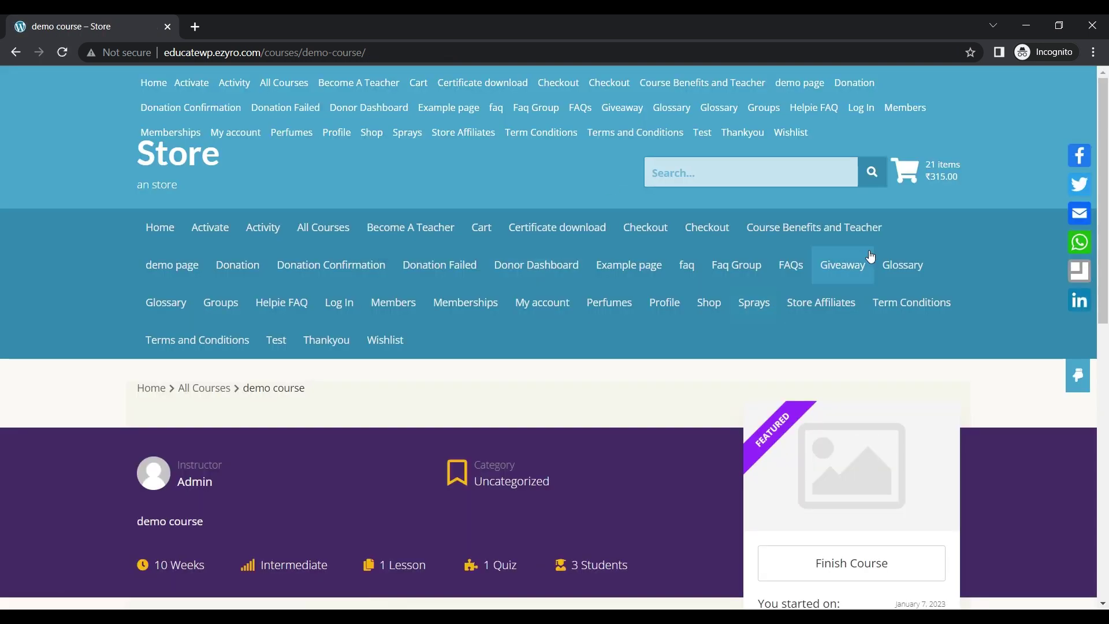
# Step: Open My account's My Coupons, now listing a 20% Cart discount expiring January 31, 2023
pyautogui.click(540, 310)
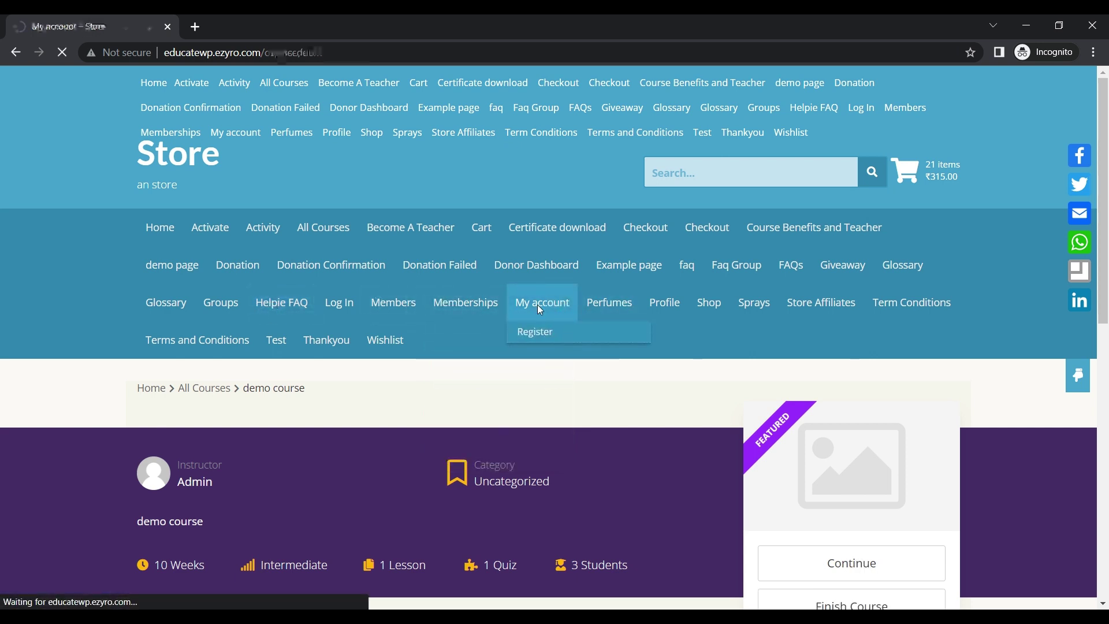
pyautogui.scroll(-1, 270, 457)
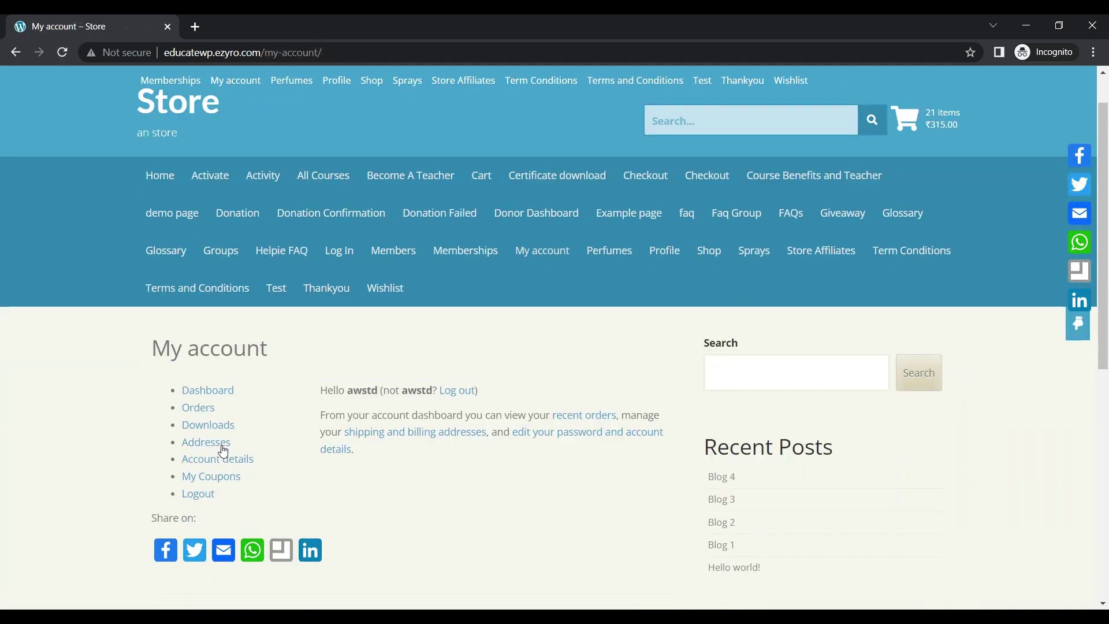
pyautogui.click(207, 482)
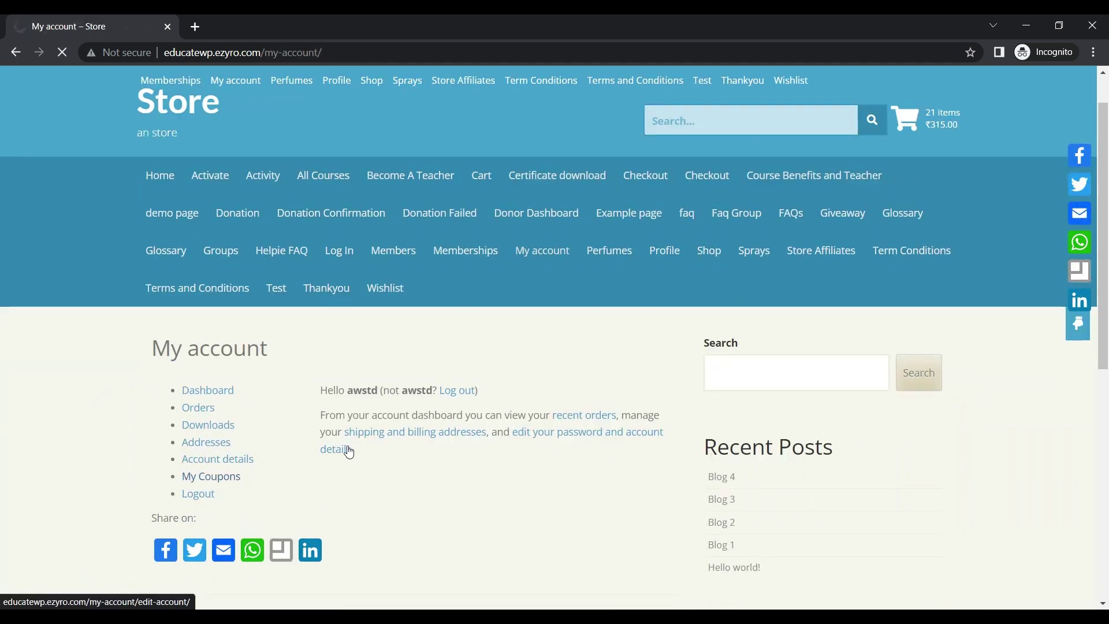
pyautogui.scroll(-1, 597, 442)
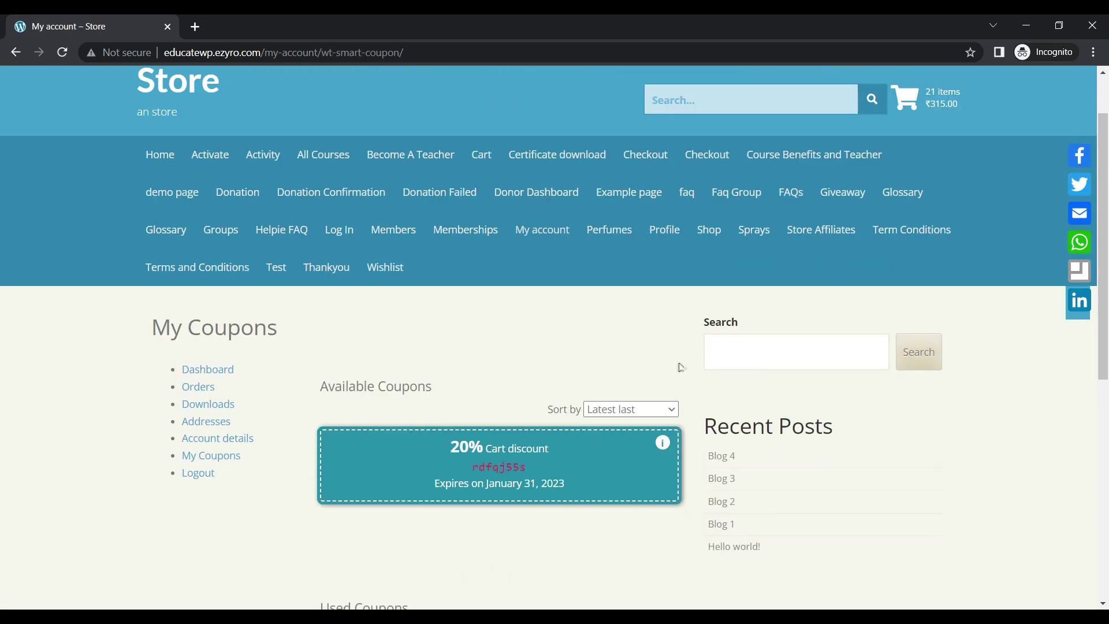
# Step: Open the cart and check the 20% coupon card shown below the Album items
pyautogui.click(932, 94)
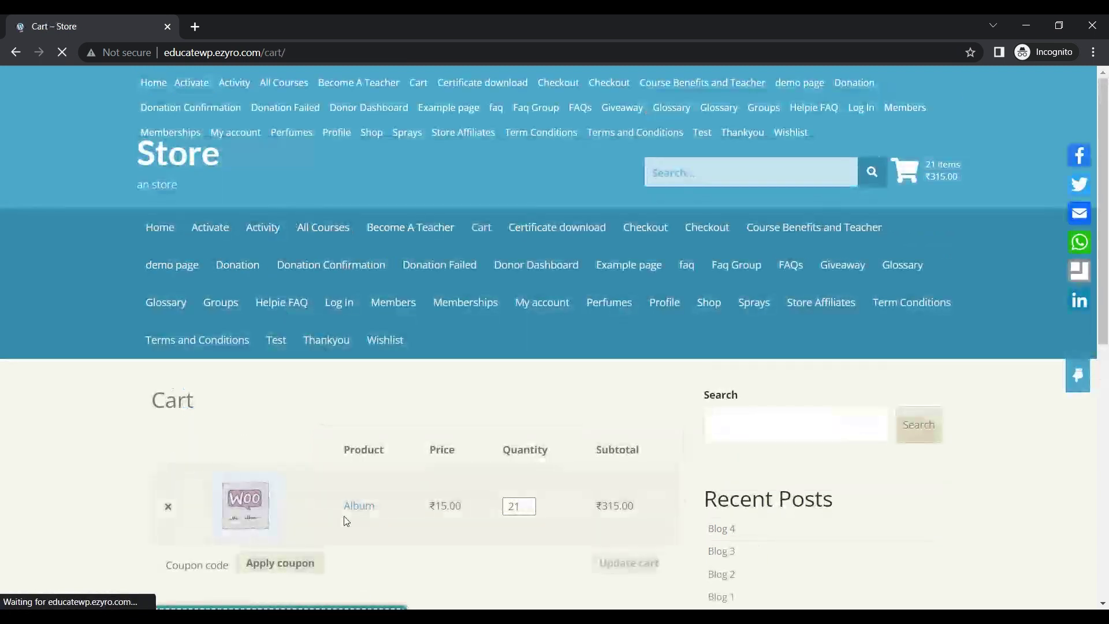
pyautogui.scroll(-3, 304, 464)
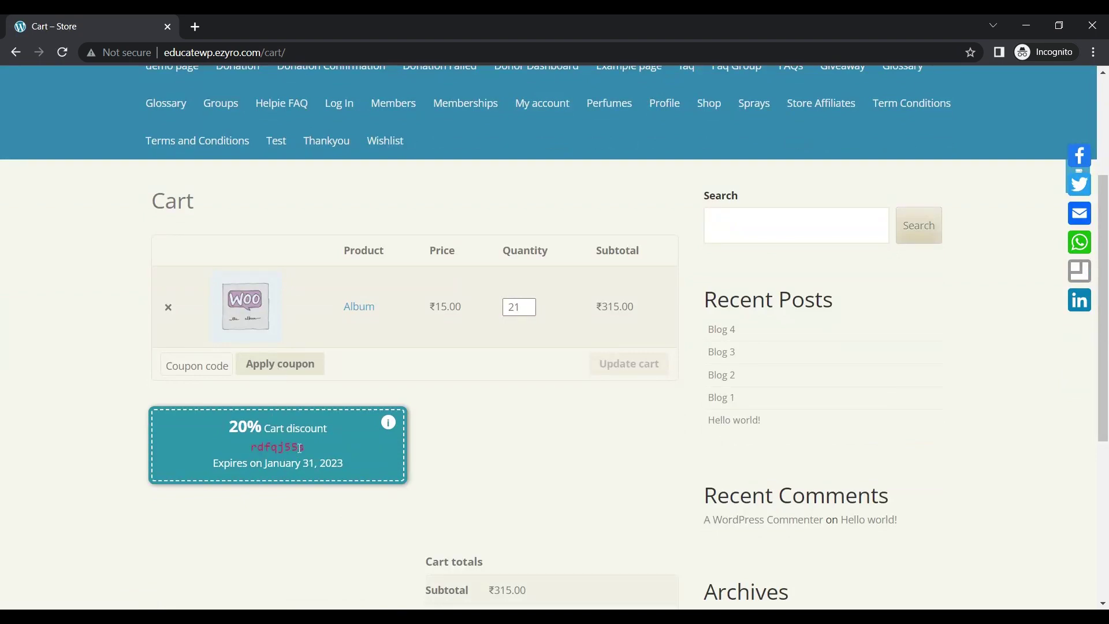
pyautogui.scroll(3, 785, 308)
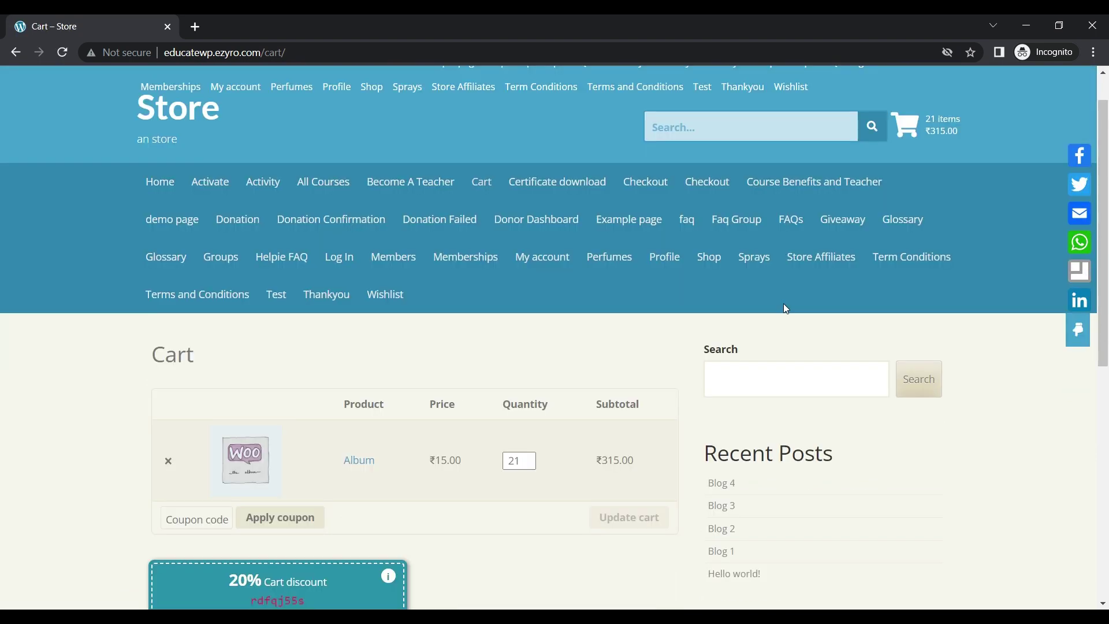
pyautogui.scroll(-2, 604, 361)
pyautogui.scroll(2, 606, 362)
# Step: Minimize the store window and review the automation's LearnPress lesson trigger and WooCommerce coupon action
pyautogui.click(1030, 23)
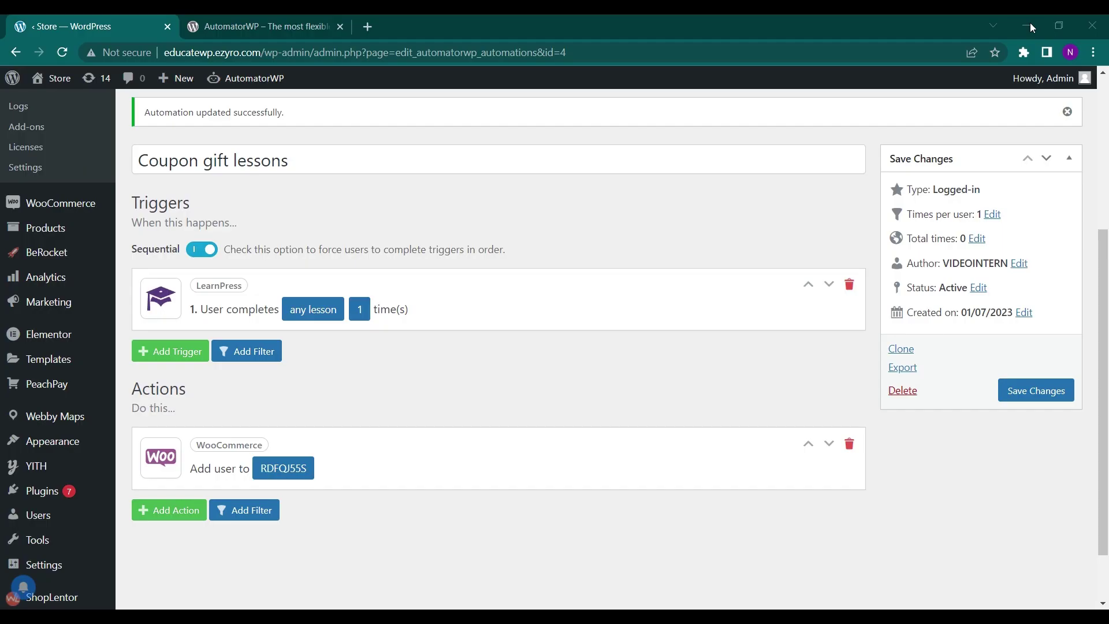
pyautogui.scroll(3, 89, 364)
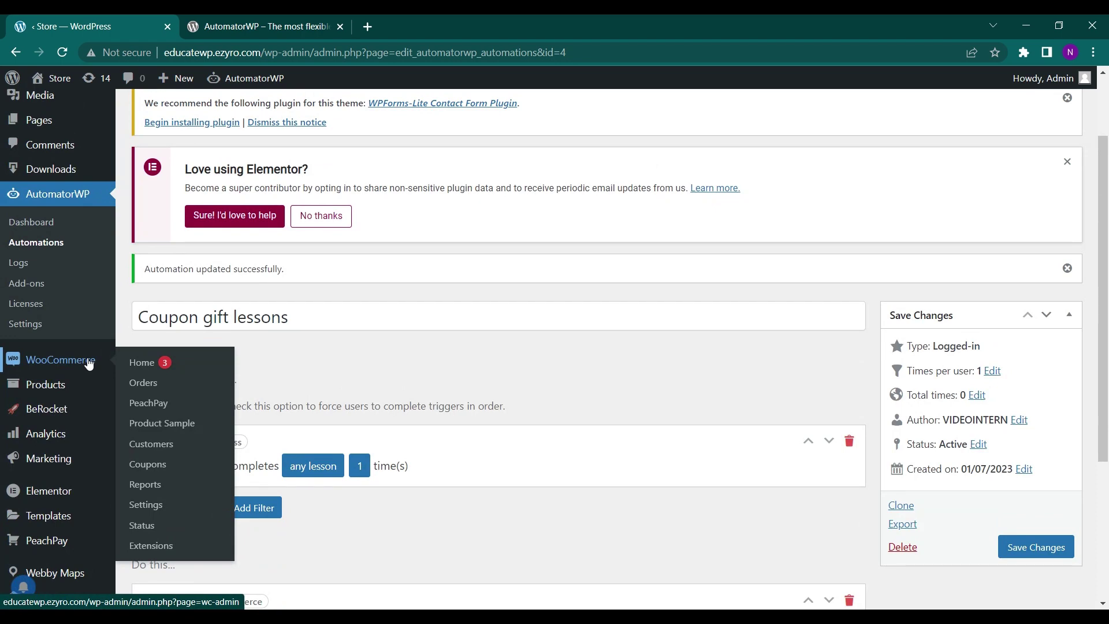
pyautogui.scroll(2, 88, 363)
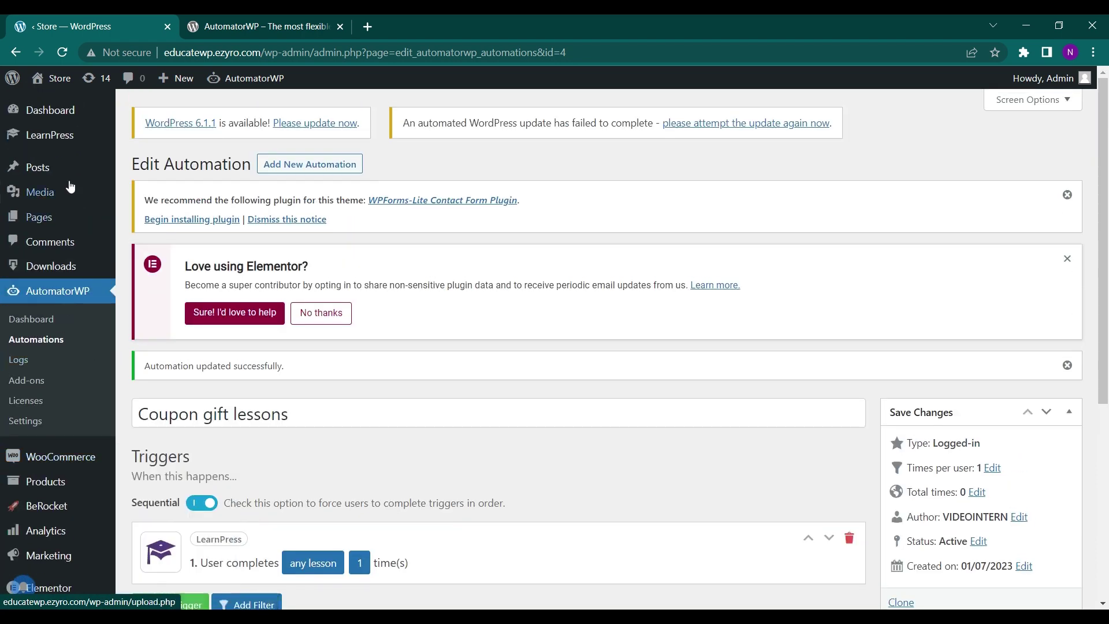
pyautogui.moveTo(83, 129)
pyautogui.scroll(-2, 80, 363)
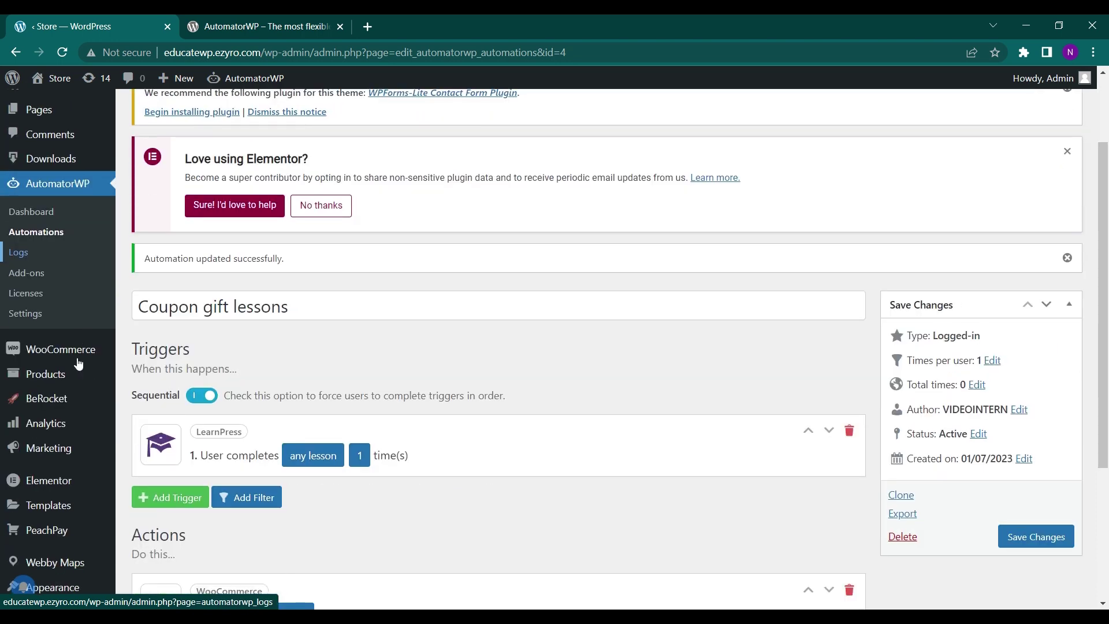
pyautogui.scroll(2, 79, 362)
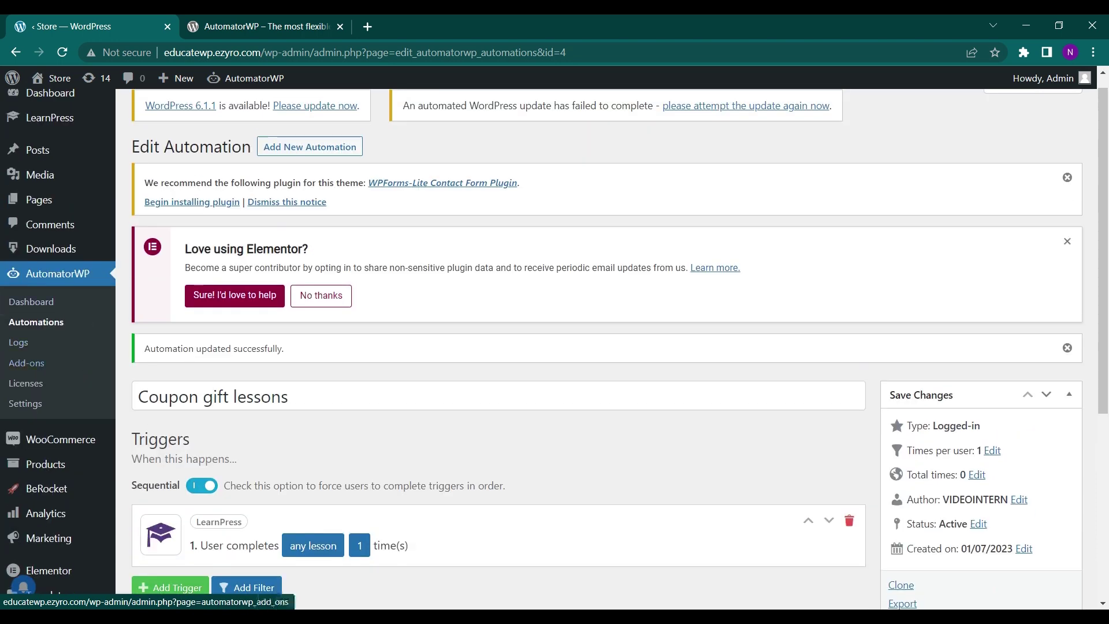
pyautogui.scroll(-3, 80, 316)
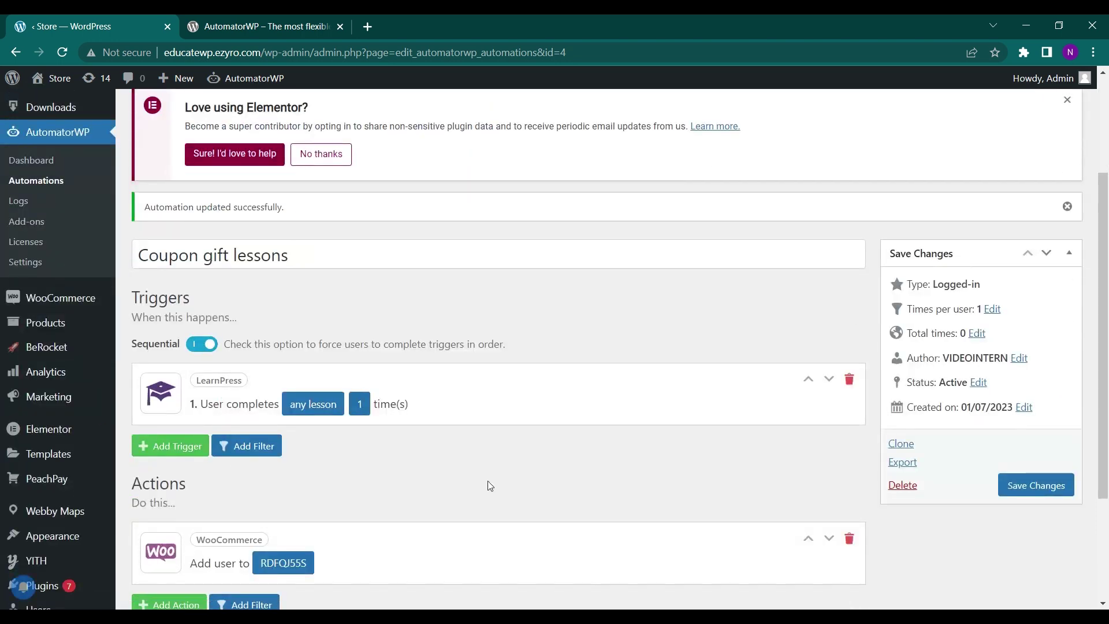